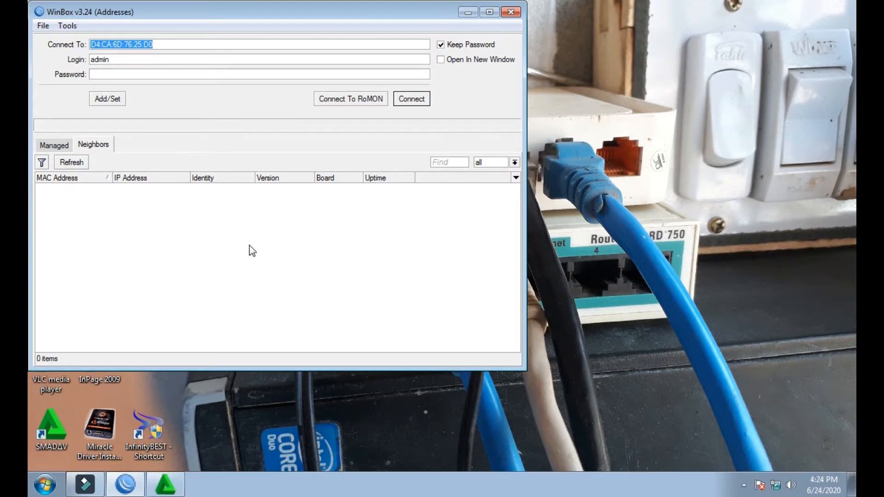
Refresh the list of neighboring devices until the MikroTik router is discovered
left_click(79, 165)
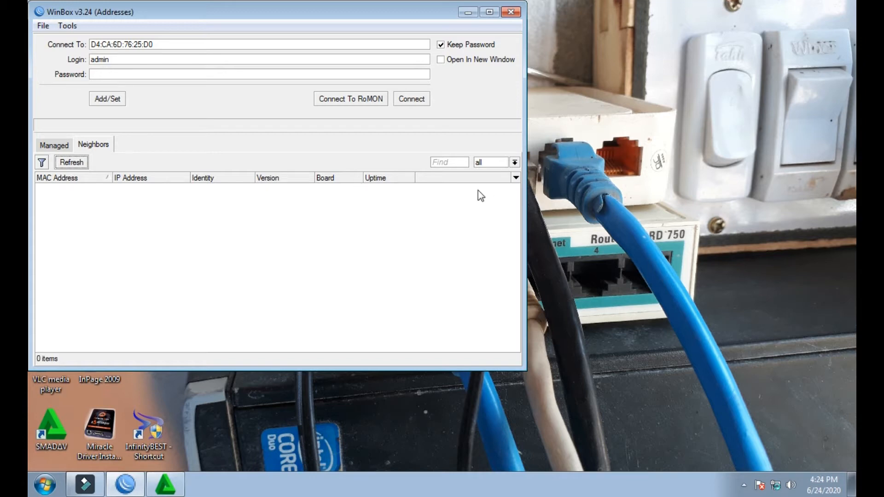
left_click(67, 167)
left_click(65, 165)
left_click(66, 167)
left_click(54, 144)
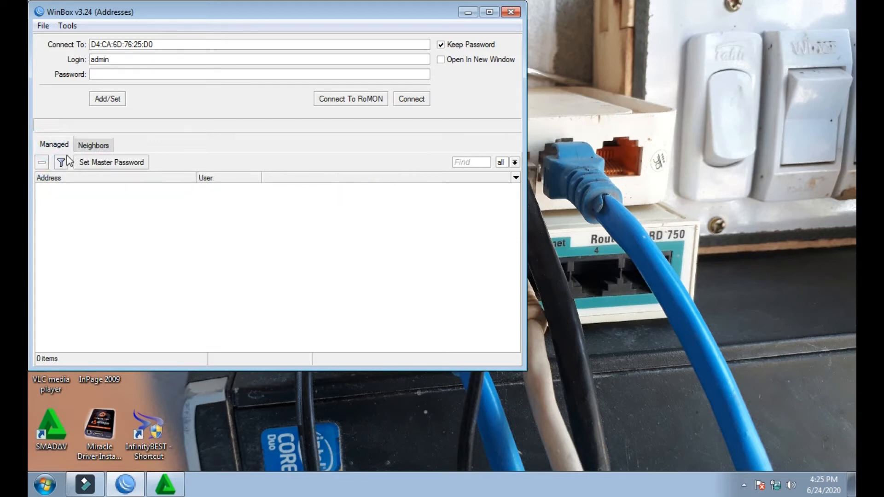
left_click(93, 145)
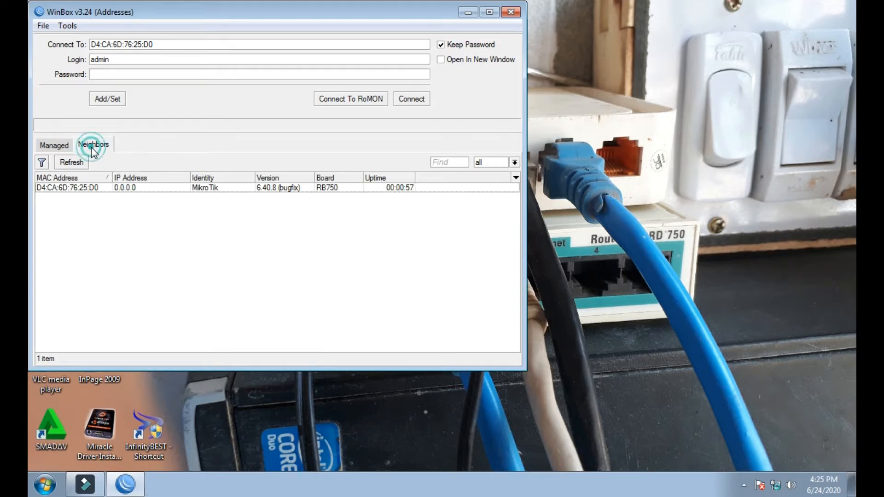
left_click(75, 166)
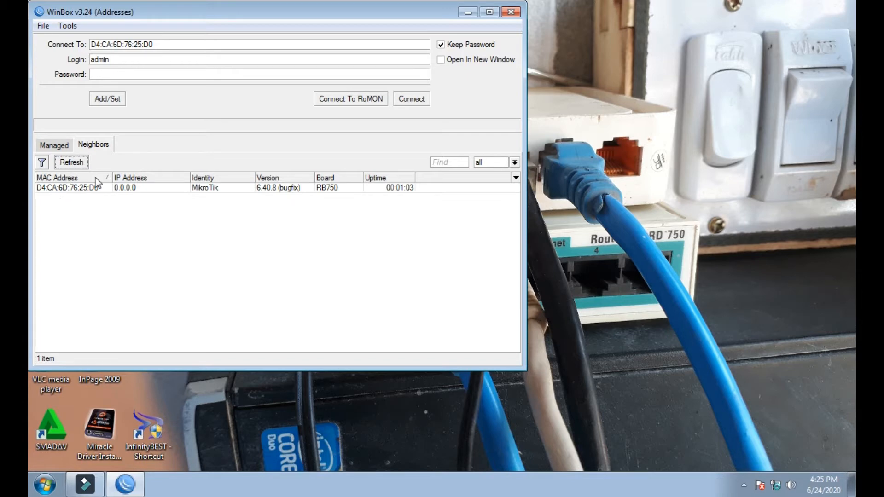
Connect to the discovered RB750 router by its MAC address, logging in as admin with a blank password
left_click_drag(338, 14, 427, 14)
left_click(143, 189)
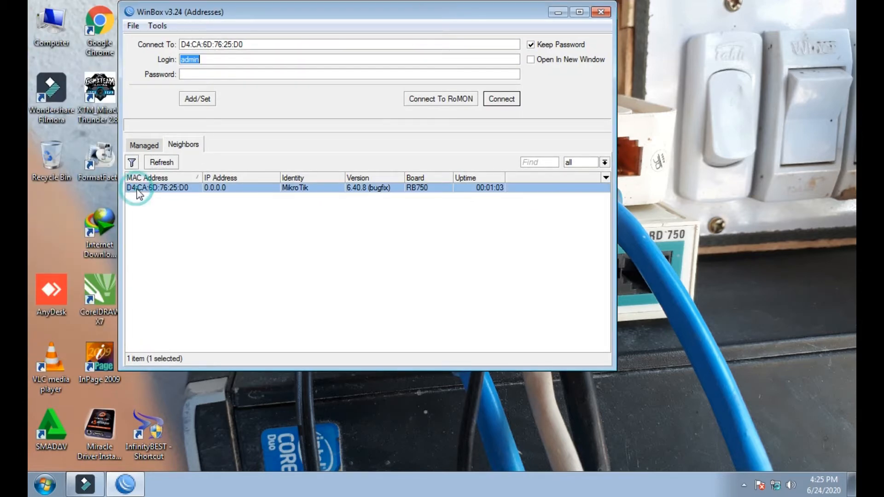
left_click(213, 73)
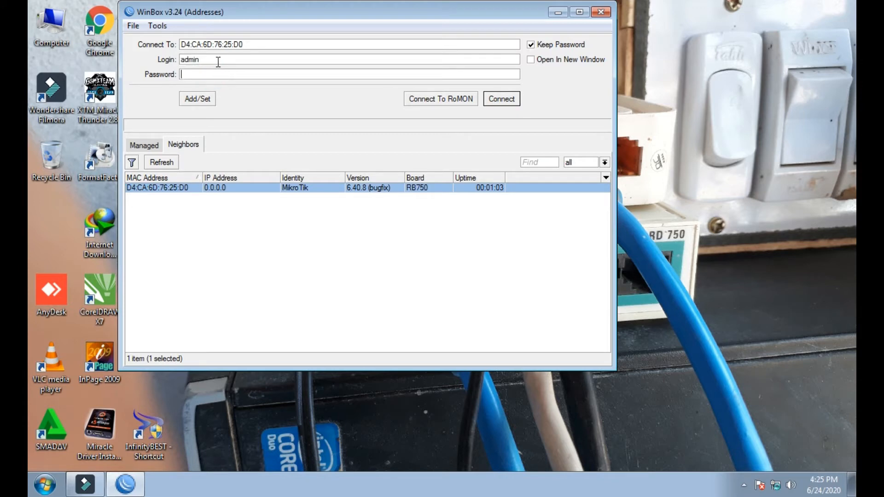
left_click_drag(218, 62, 181, 63)
left_click(191, 74)
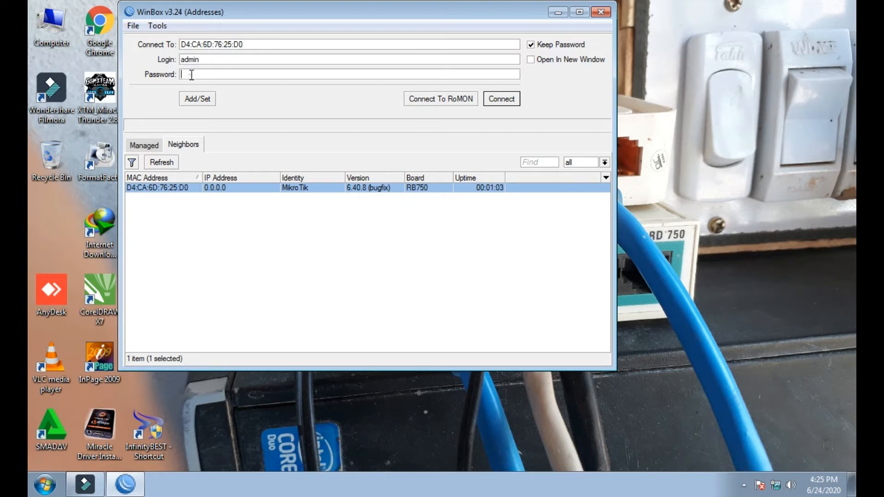
left_click(502, 100)
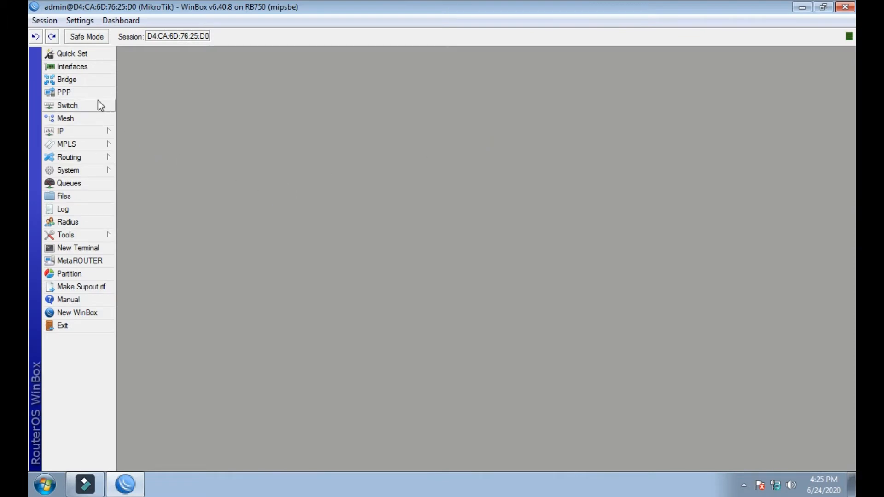
Rename the ether1 interface to WAN
left_click(87, 68)
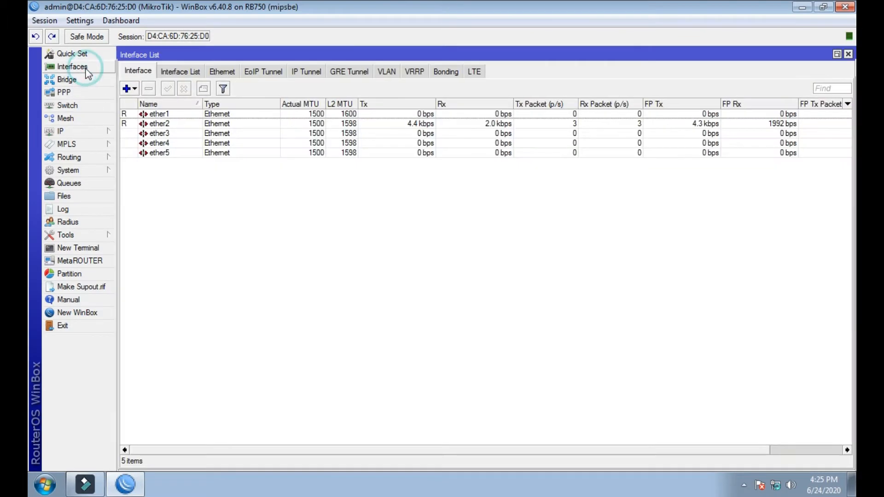
double_click(159, 115)
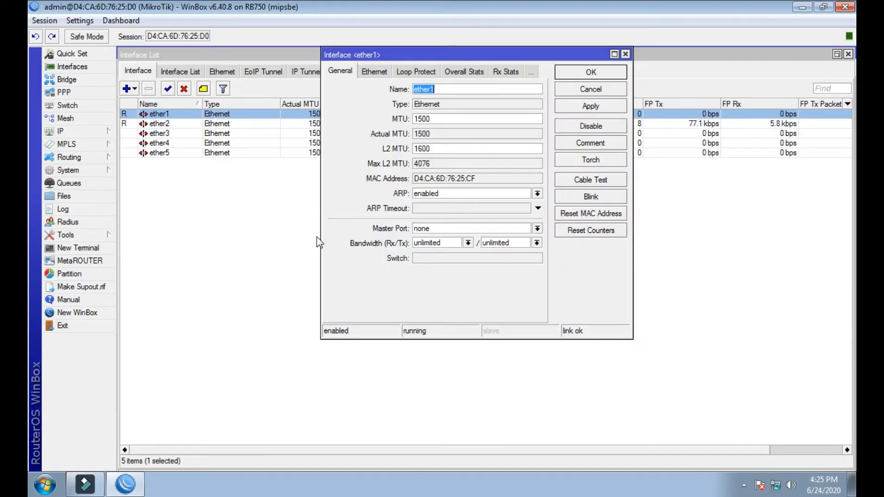
type("WAN")
left_click(578, 106)
left_click(590, 73)
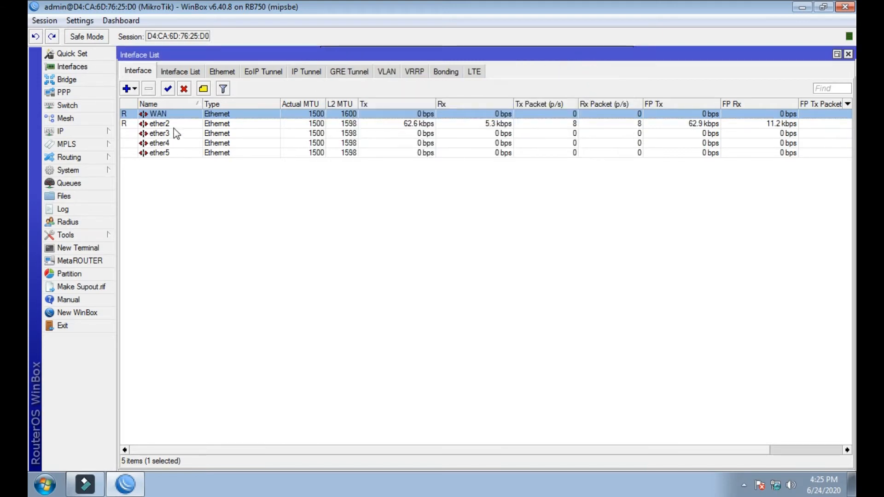
Rename the ether2 interface to LAN and close the interface list
double_click(175, 125)
type("L")
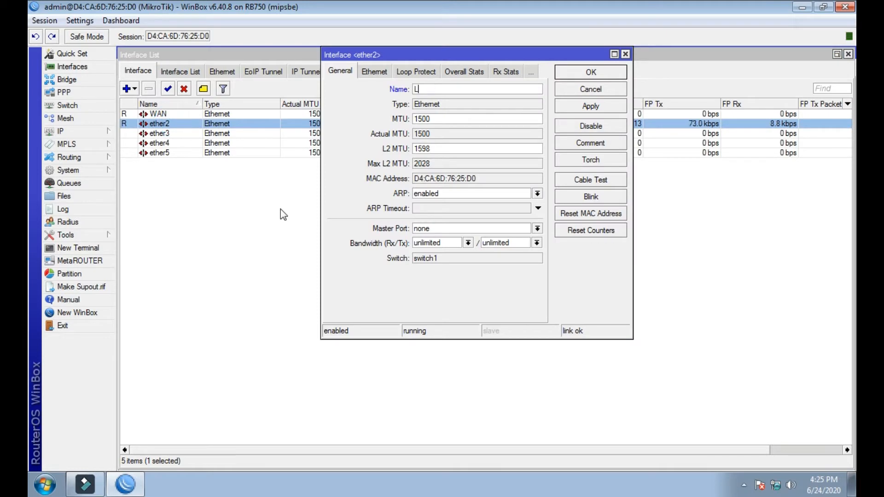
type("AN")
left_click(576, 108)
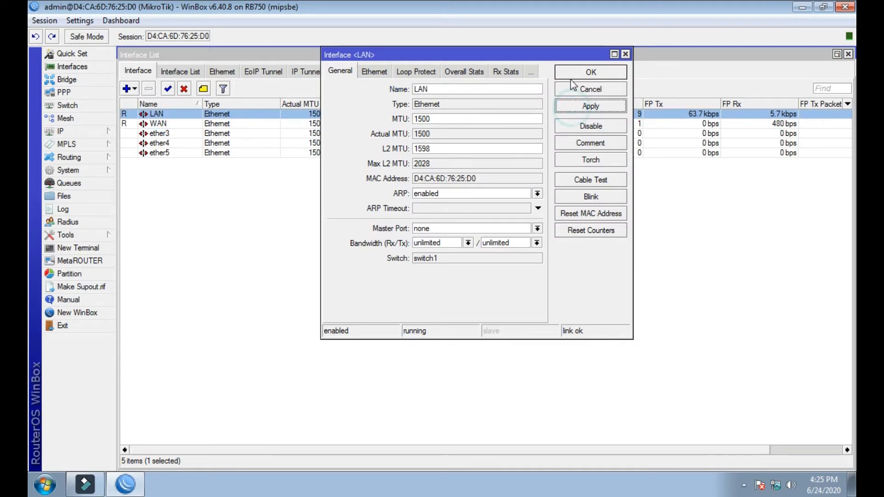
left_click(573, 74)
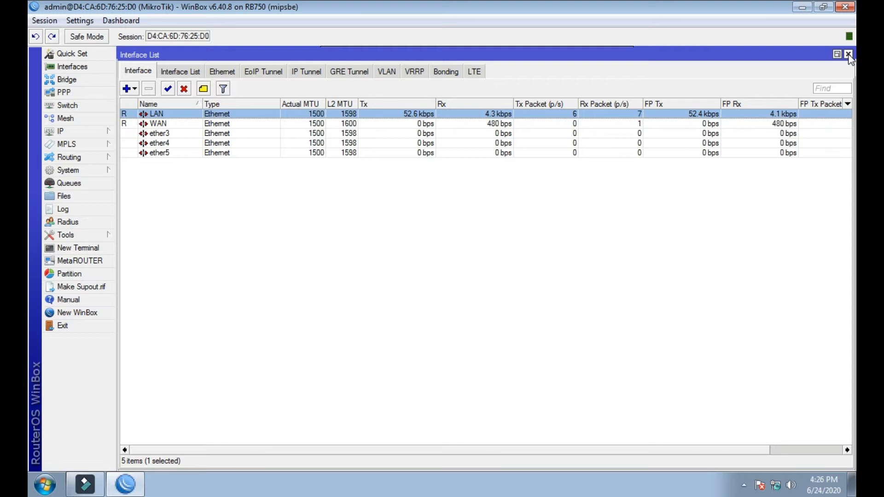
left_click(848, 54)
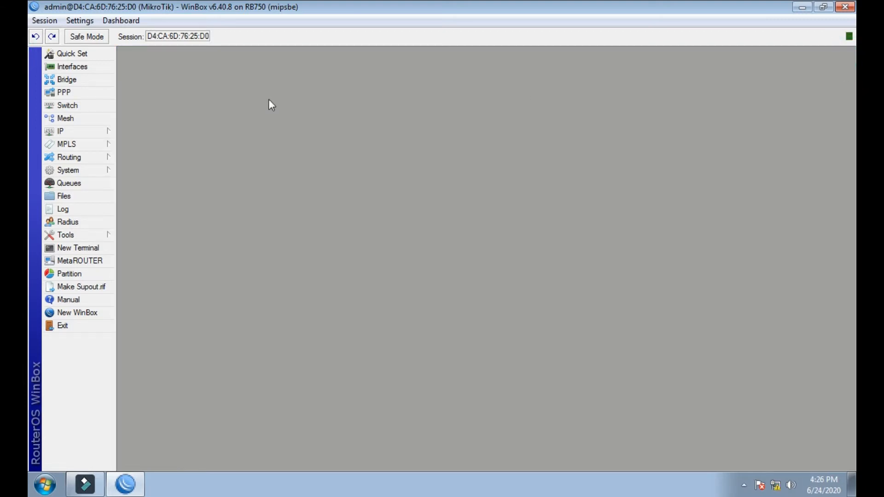
Re-establish the dropped session by refreshing the neighbors and connecting to the RB750 router again as admin
mouse_move(85, 134)
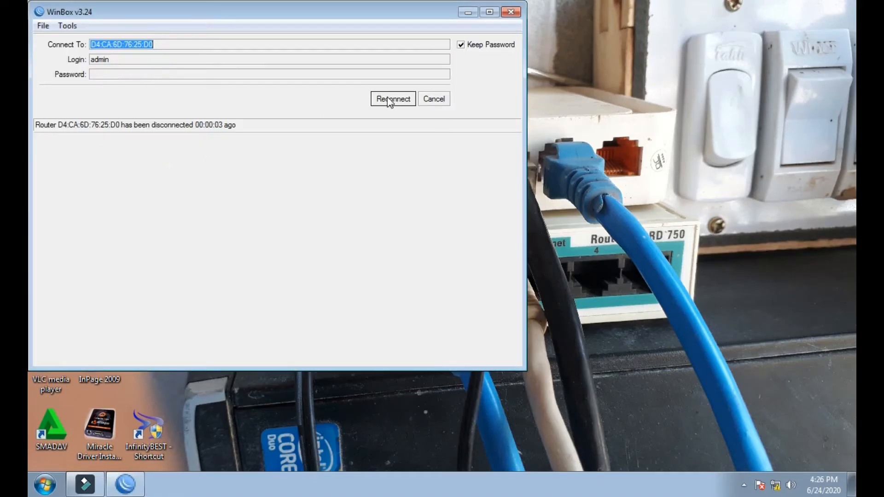
left_click(389, 100)
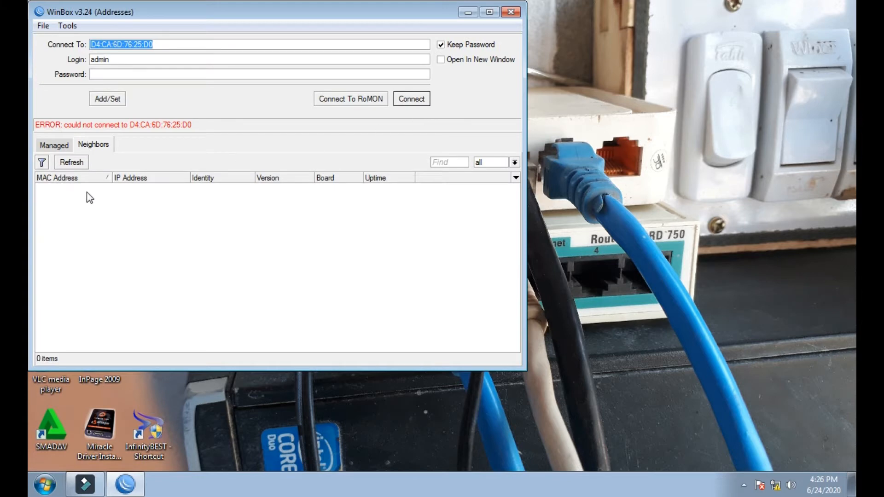
left_click(72, 162)
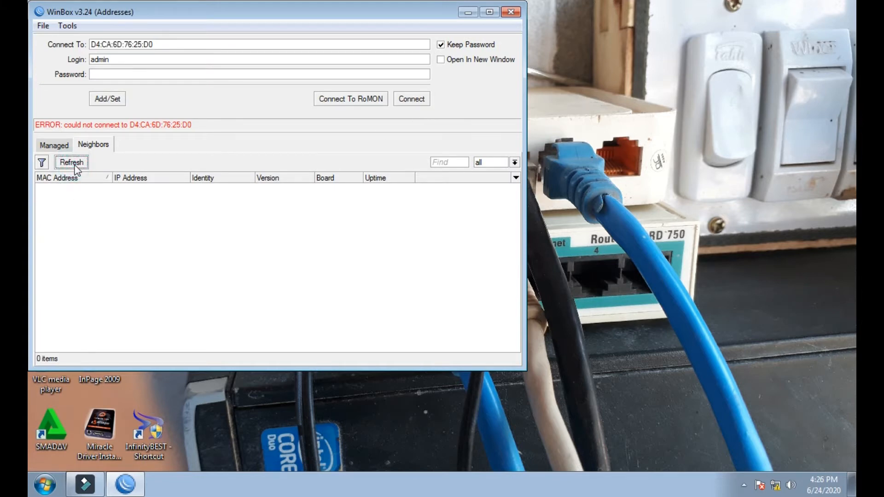
left_click(65, 189)
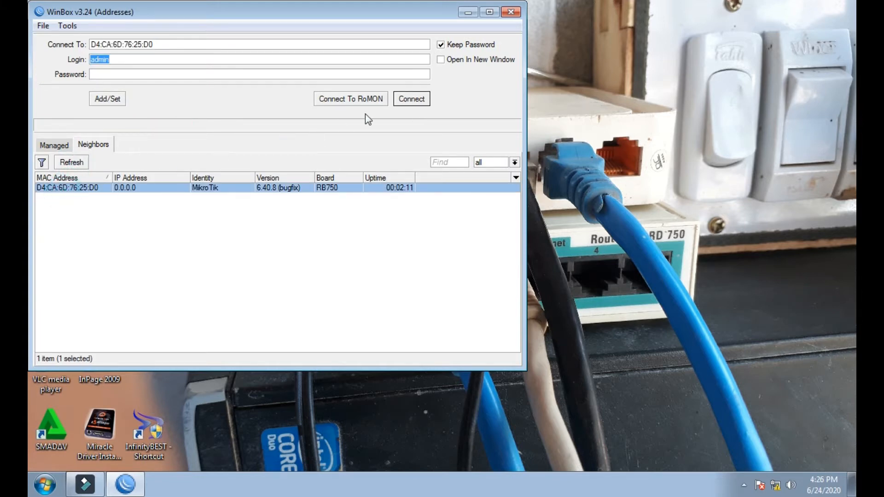
left_click(415, 100)
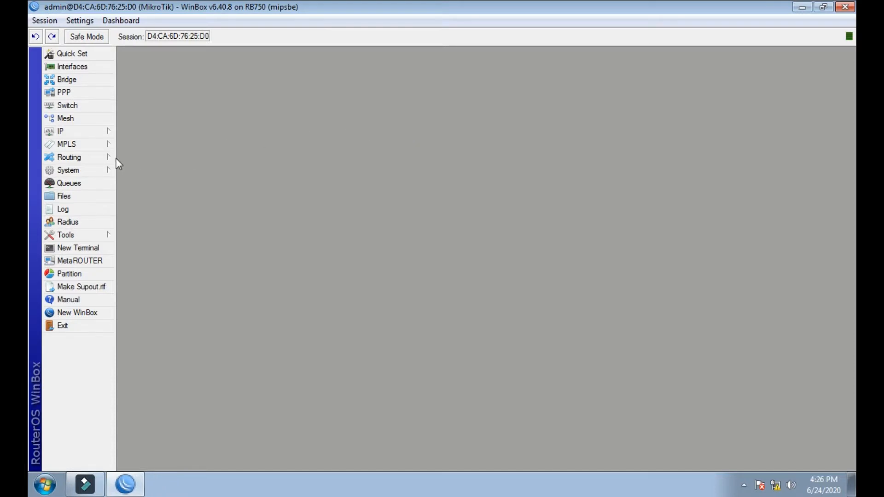
Add a DHCP client on the WAN interface with peer DNS, peer NTP and the default route enabled, and close the DHCP client list
left_click(62, 133)
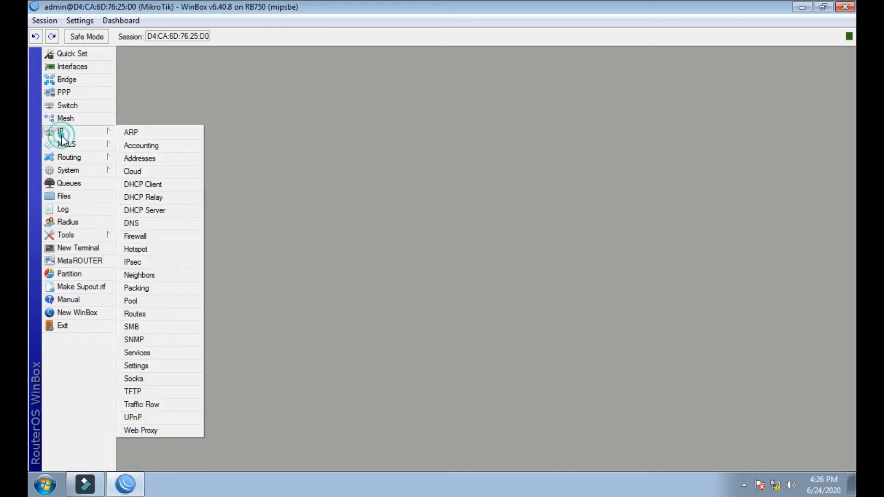
left_click(143, 186)
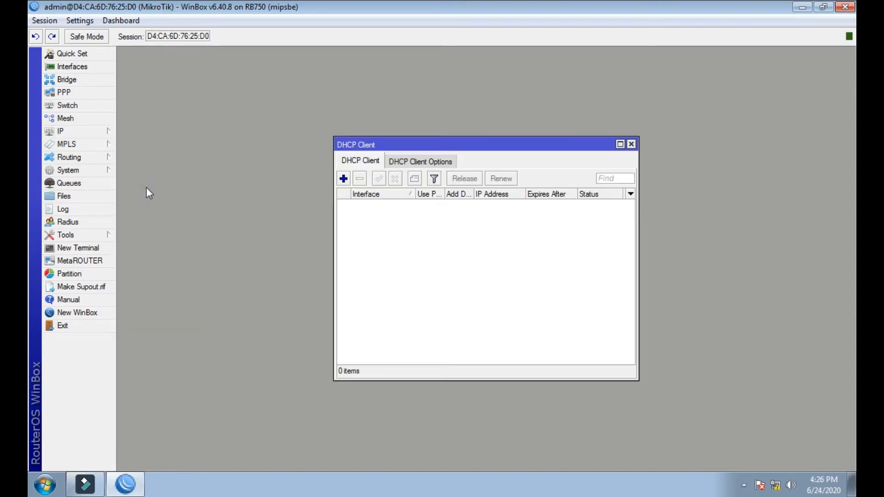
left_click(343, 180)
left_click(570, 213)
left_click(571, 213)
left_click(570, 213)
left_click(570, 212)
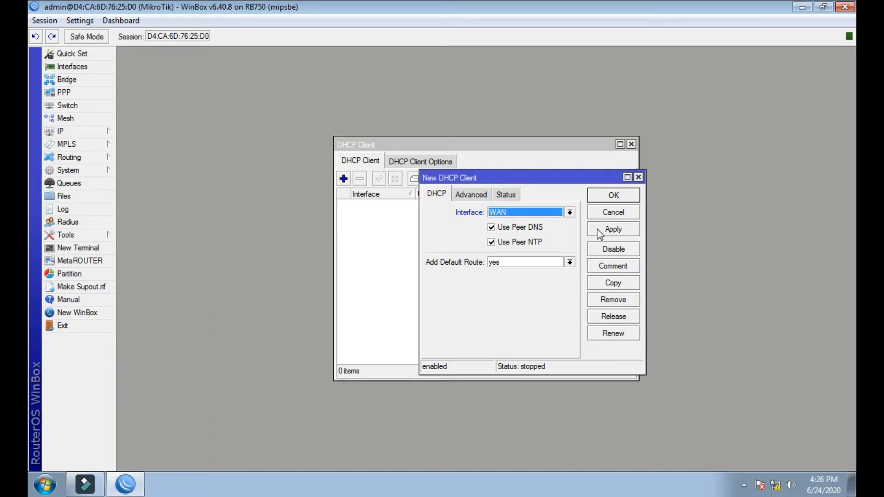
left_click(600, 232)
left_click(606, 197)
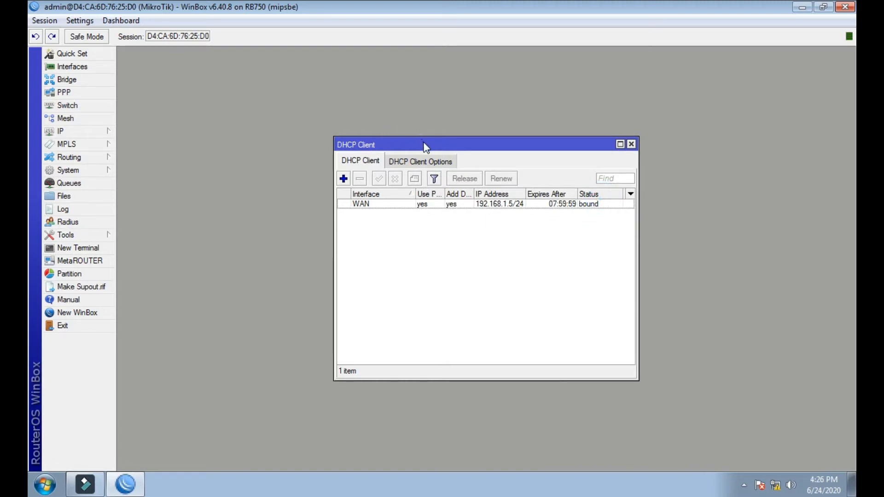
left_click_drag(458, 147, 408, 125)
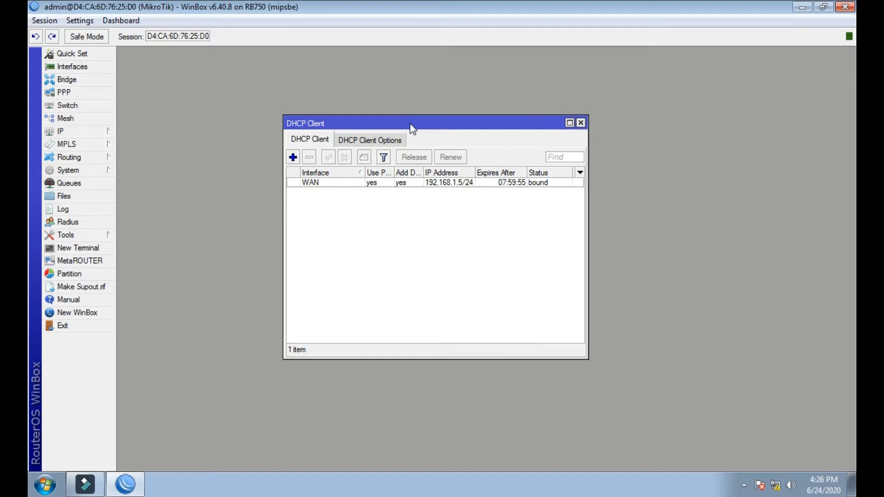
left_click(580, 122)
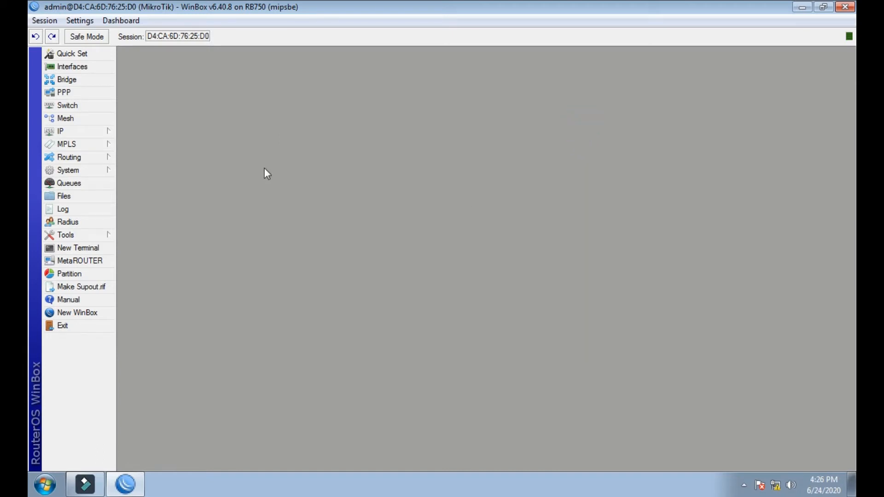
Add the IP address 192.168.78.1/24 to the LAN interface and close the address list
left_click(85, 131)
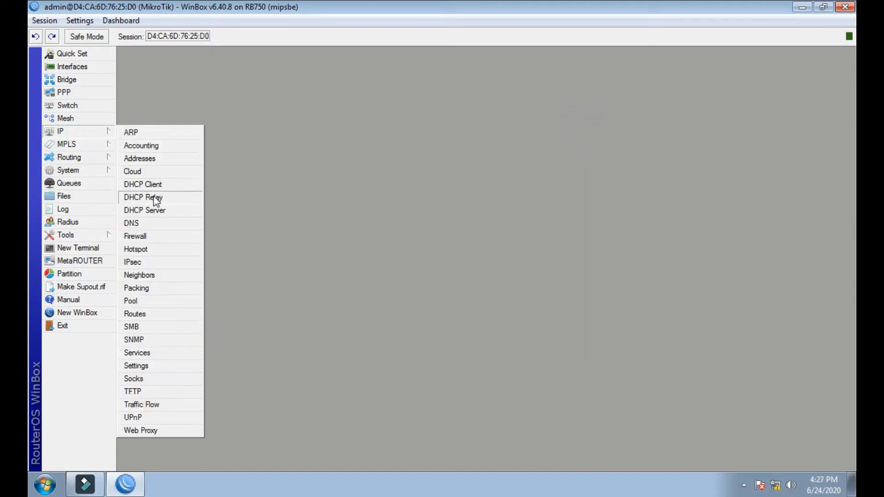
left_click(142, 162)
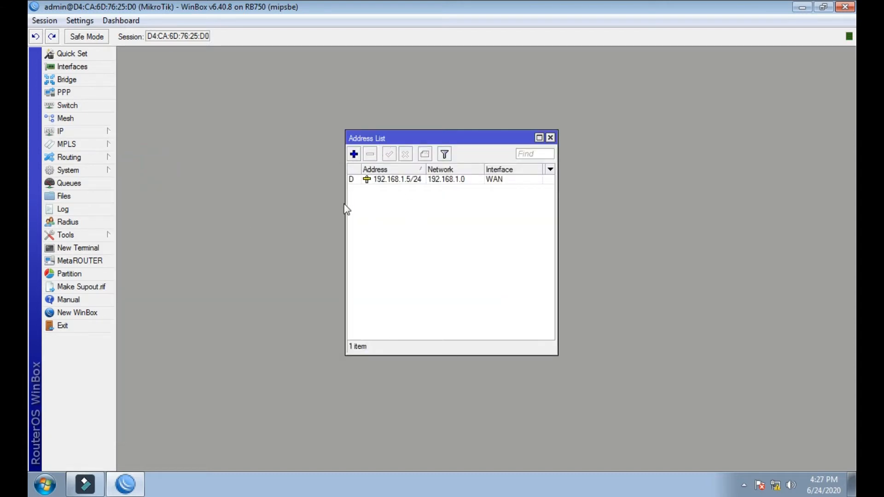
left_click_drag(433, 140, 308, 105)
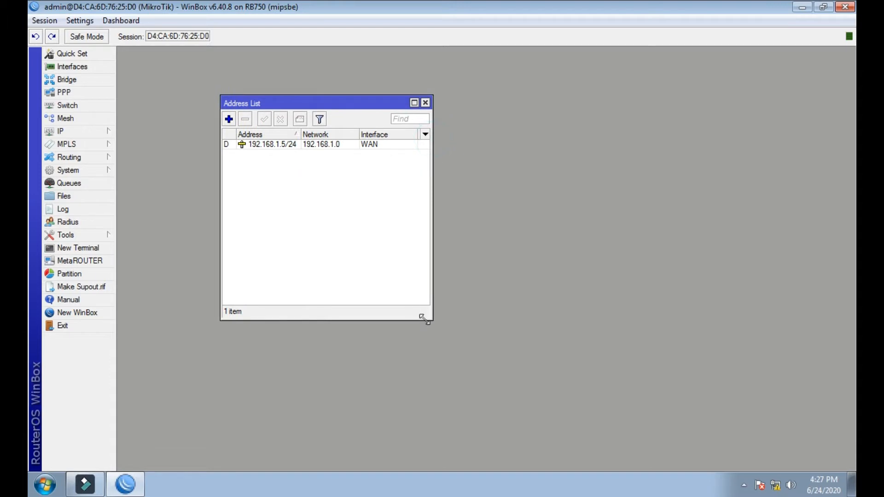
left_click_drag(428, 319, 714, 422)
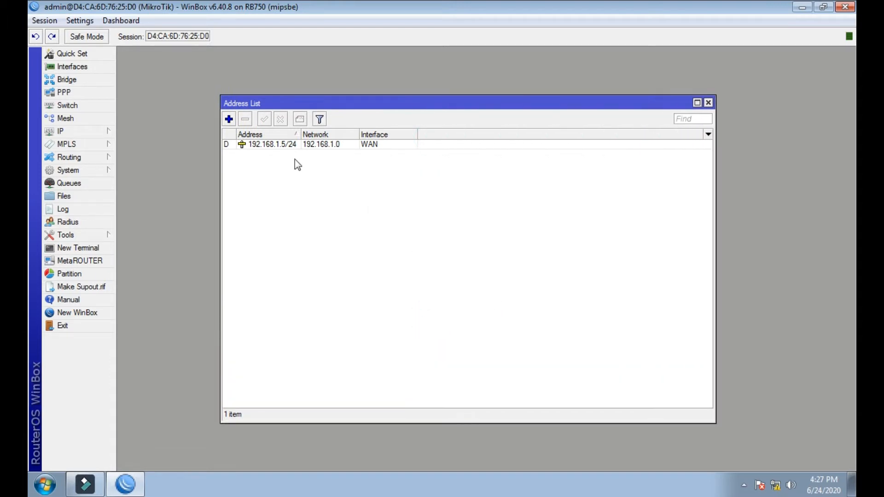
left_click(230, 121)
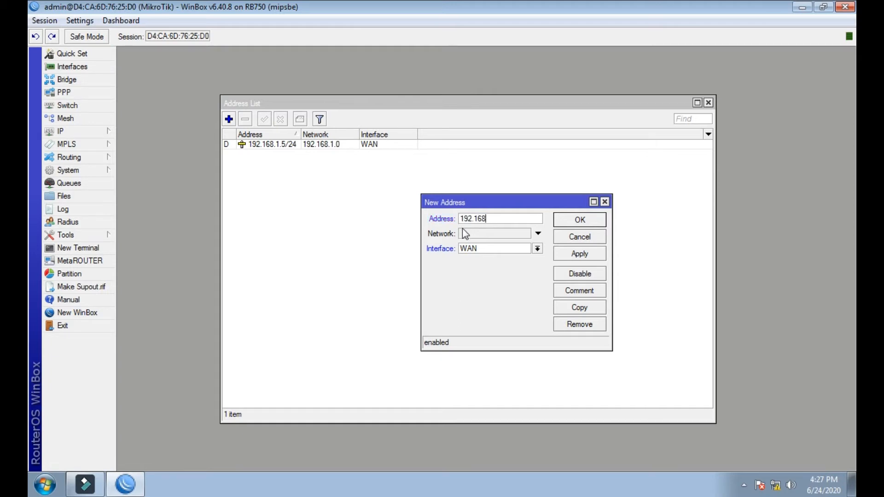
type("192.168")
type(".")
type("88")
key("BackSpace")
key("BackSpace")
type("78.1/24")
left_click(537, 250)
left_click(467, 259)
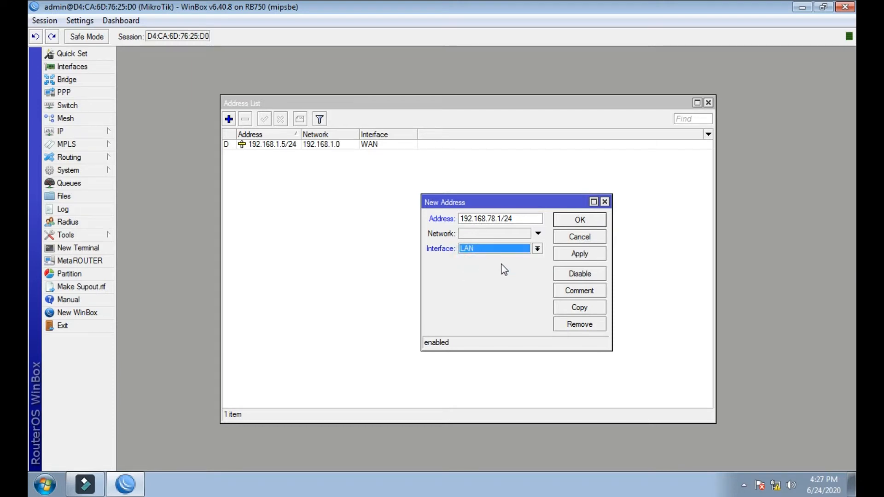
left_click(565, 255)
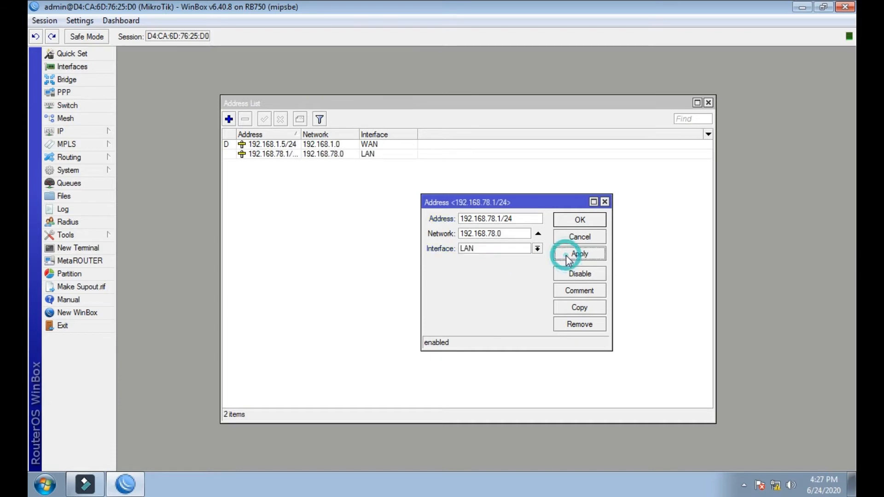
left_click(572, 221)
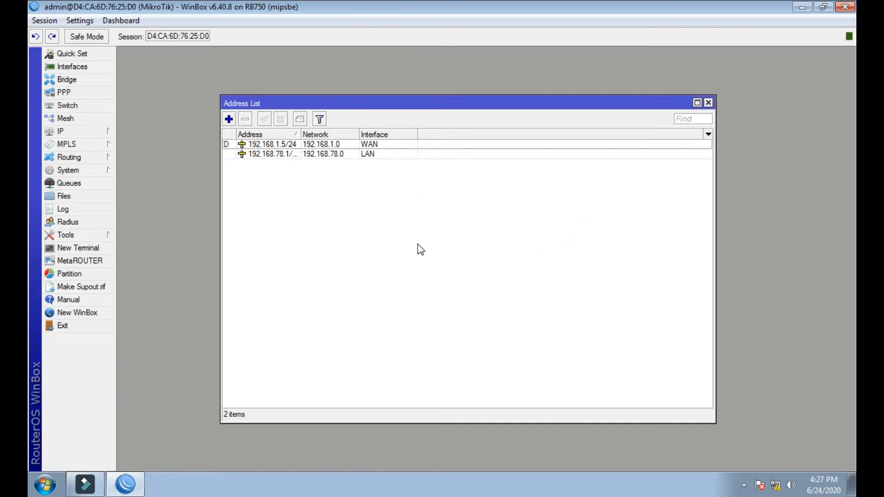
left_click(708, 103)
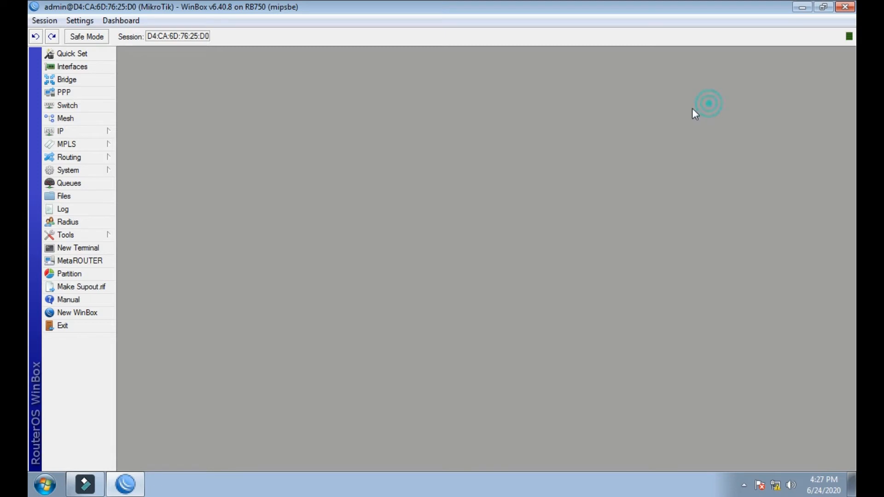
Set the DNS servers to 8.8.8.8 and 8.8.4.4 and save the DNS settings
left_click(59, 132)
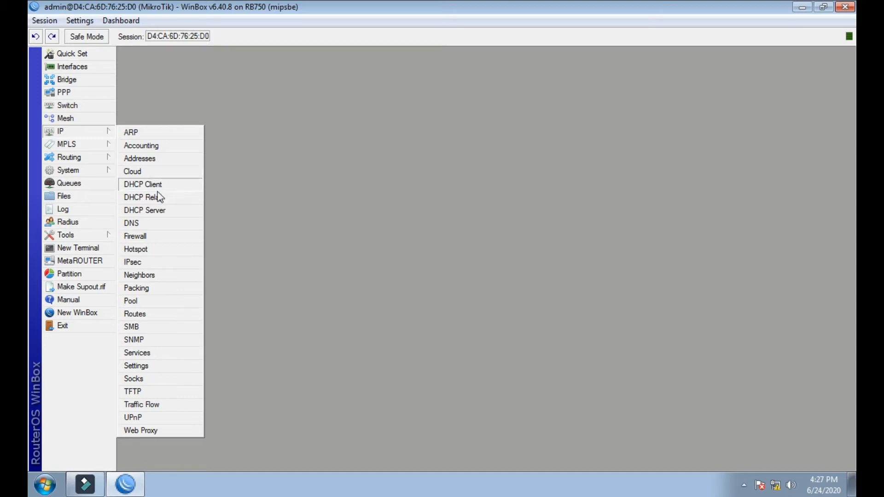
left_click(148, 223)
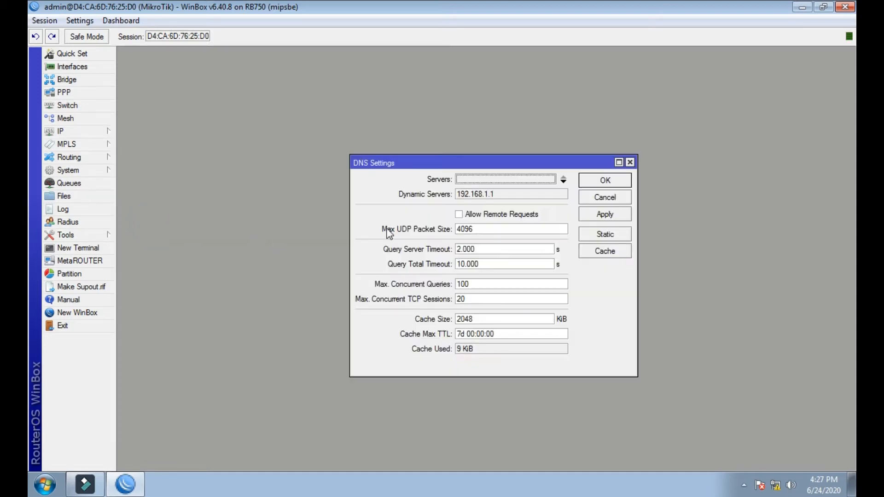
left_click(463, 179)
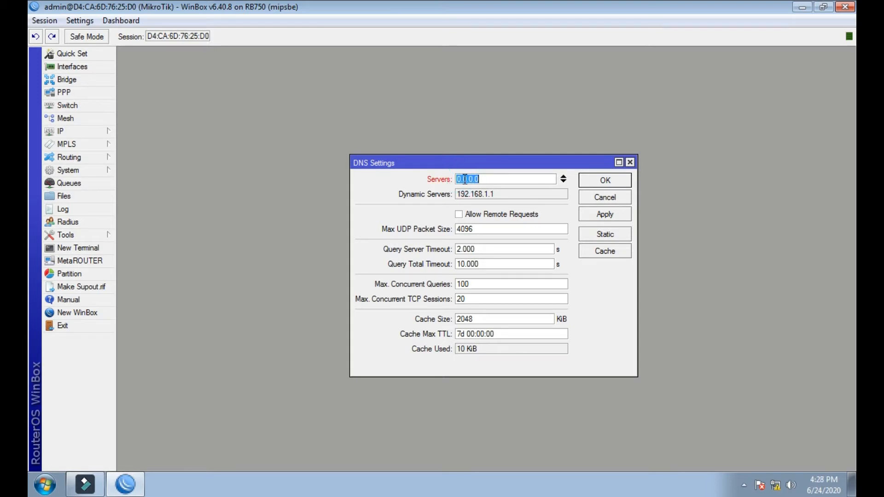
type("8.8.8.8")
left_click(564, 182)
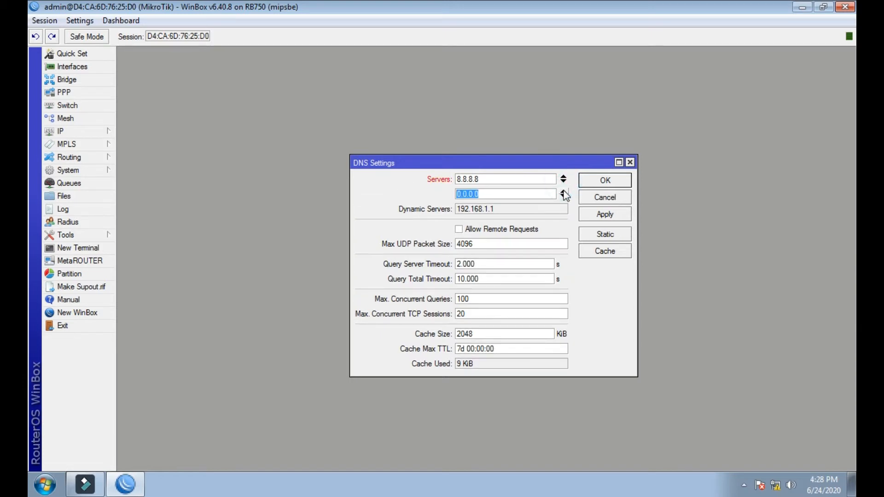
type("8.8.4.4")
left_click(584, 216)
left_click(595, 181)
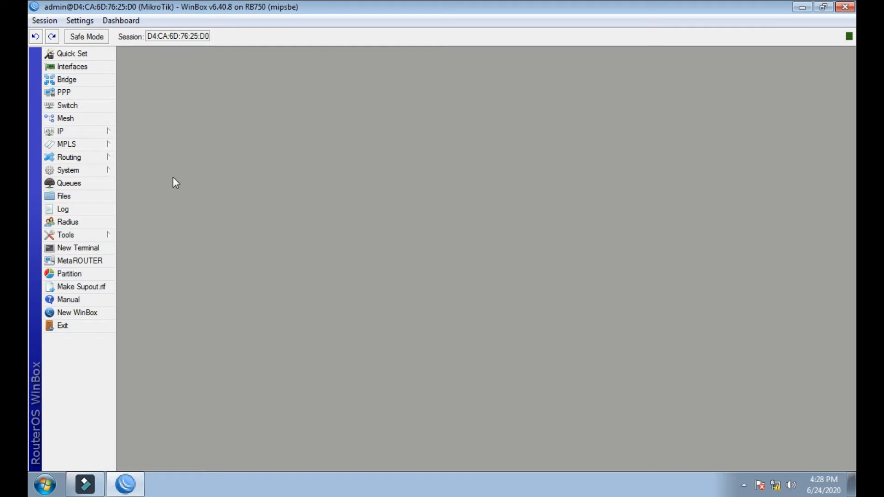
Start a new IP pool, enlarge its dialog and name the pool PPPOE
left_click(58, 134)
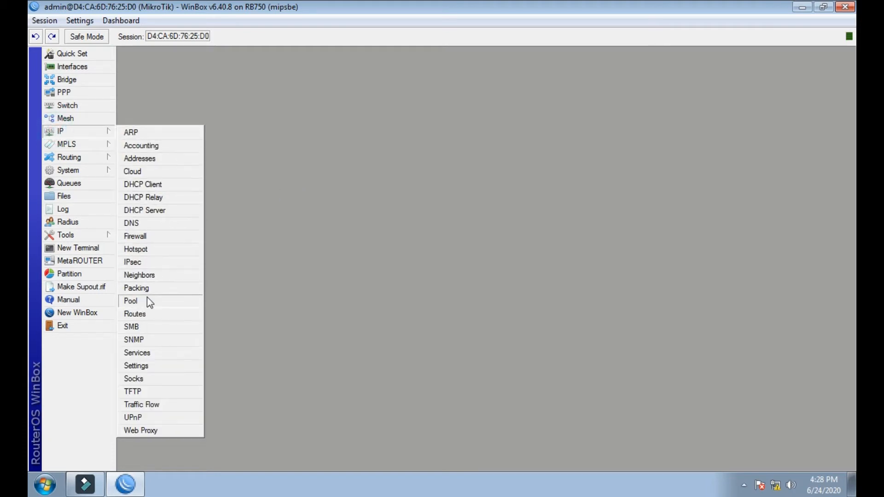
left_click(132, 303)
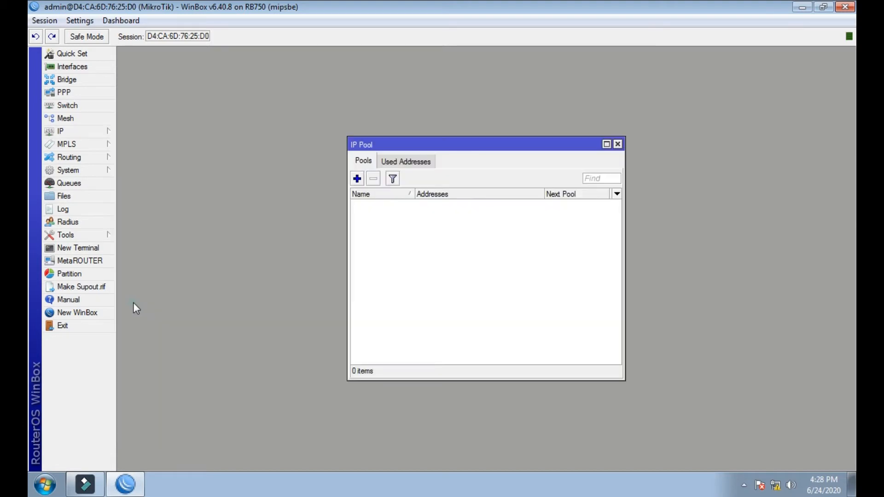
left_click(357, 179)
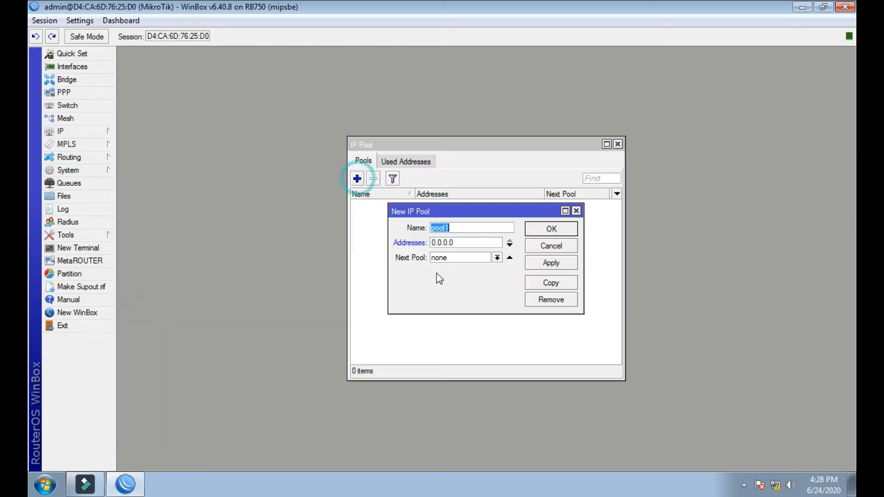
left_click_drag(497, 212, 391, 185)
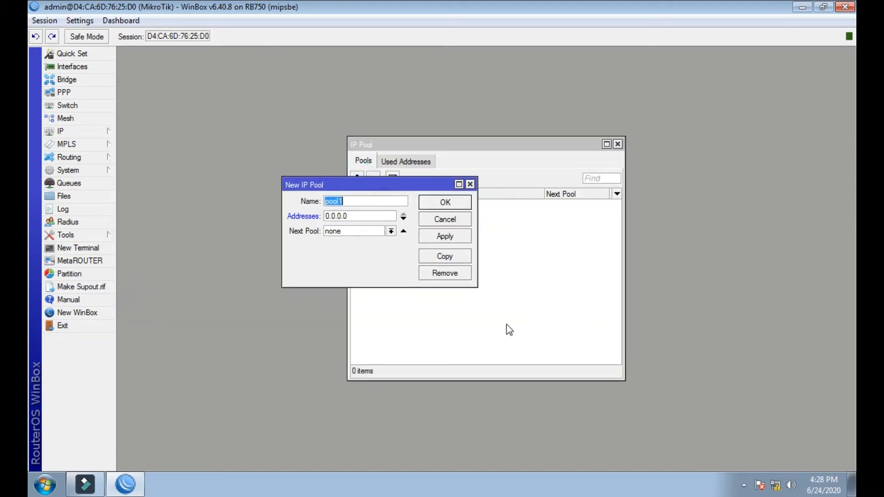
left_click_drag(471, 285, 658, 368)
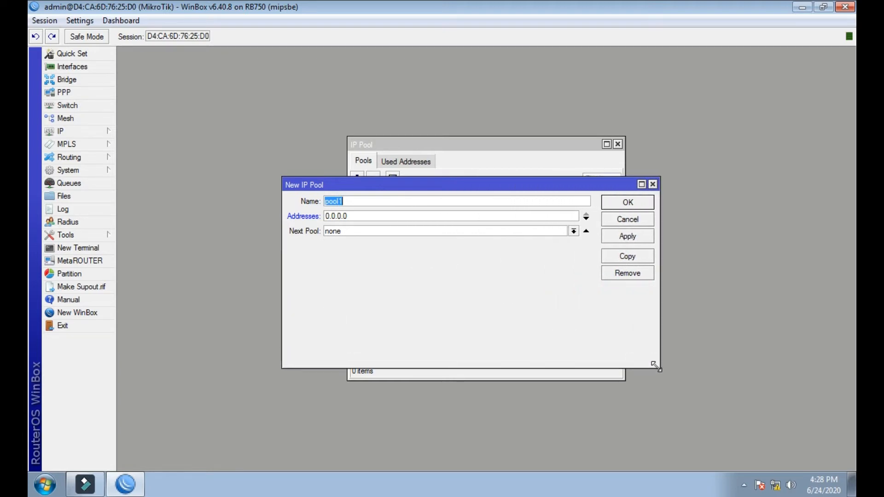
type("PPPOE")
Set the new pool's address range to 192.168.78.2-192.168.78.254, save it and close the pool list
left_click_drag(408, 216, 322, 209)
type("192.168.78.2-")
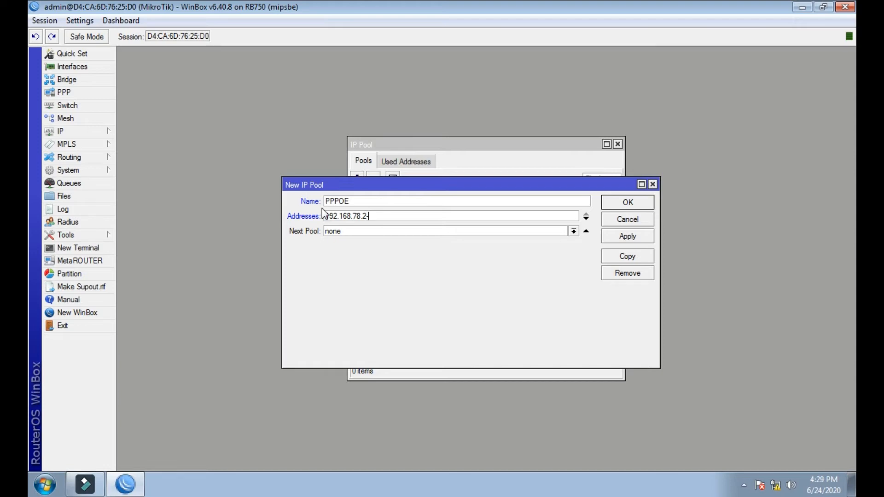
type("192.168.78.254")
left_click(367, 216)
left_click(428, 215)
left_click_drag(425, 215, 326, 216)
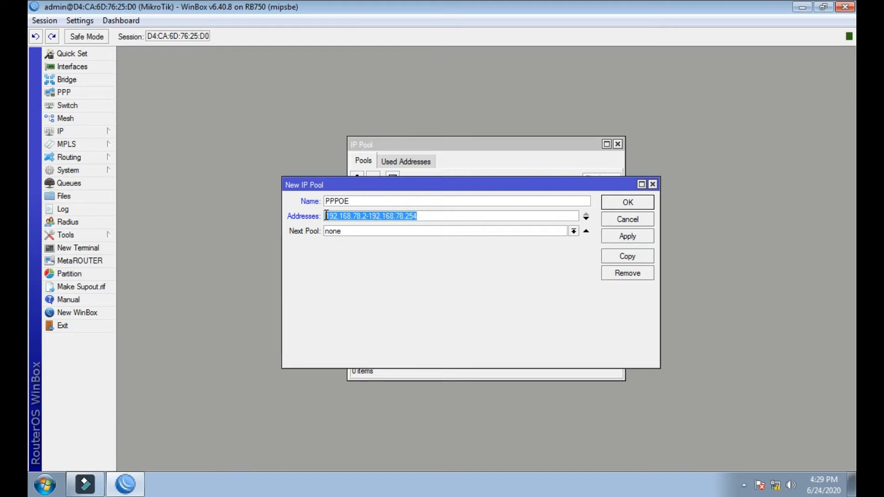
left_click(418, 214)
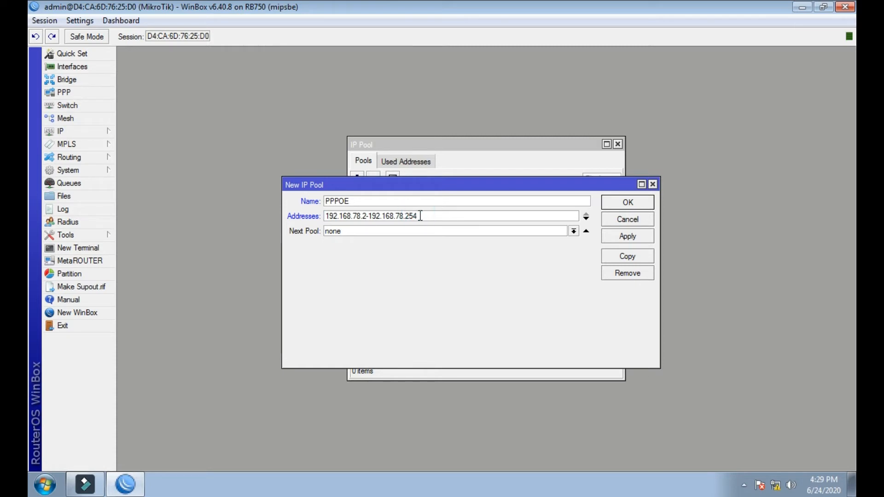
left_click(618, 236)
left_click(620, 203)
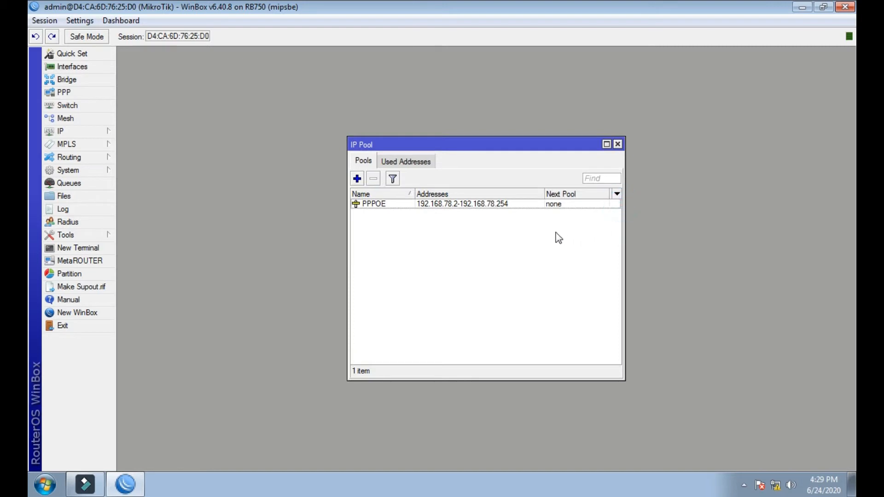
left_click(617, 145)
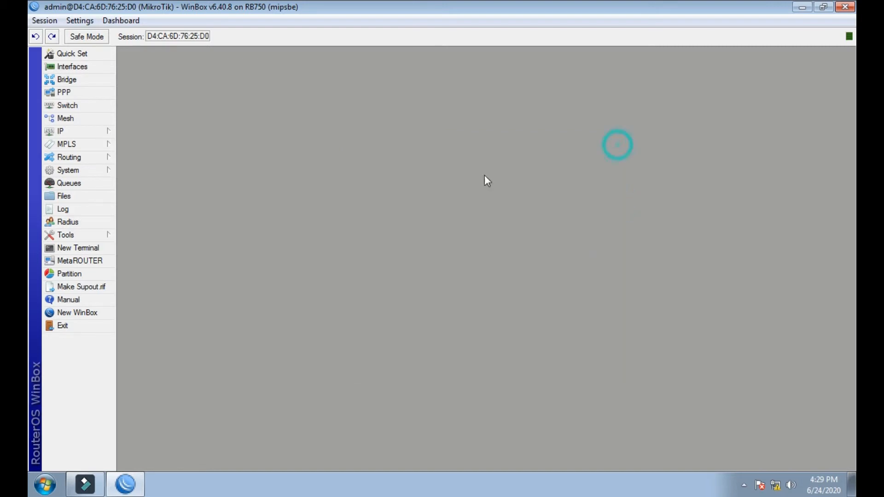
Start a new firewall NAT rule in the srcnat chain with source address 192.168.78.0/24
left_click(86, 133)
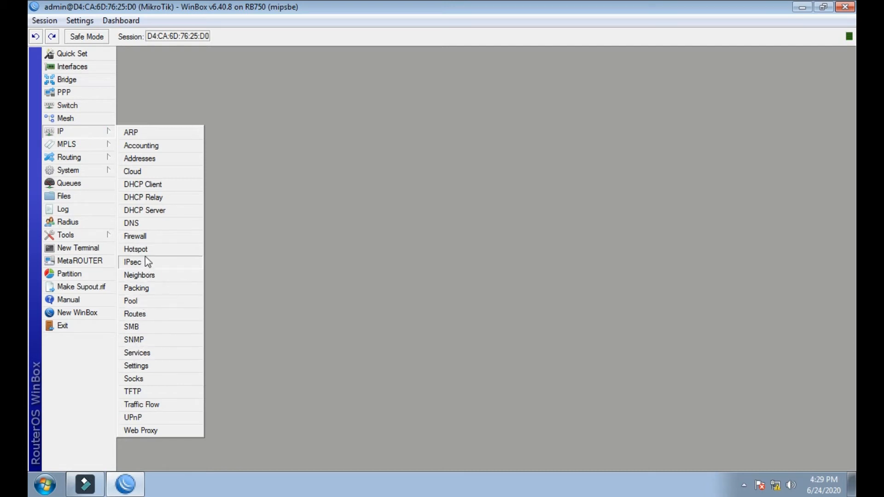
left_click(133, 237)
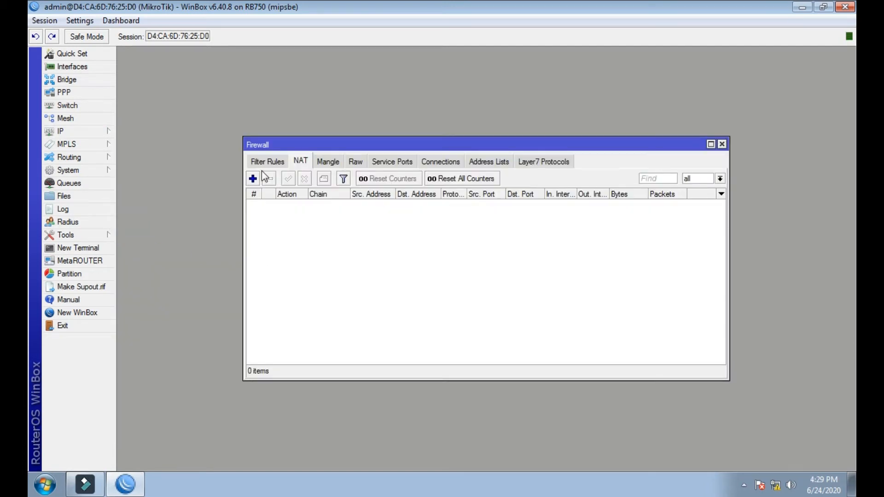
left_click(272, 162)
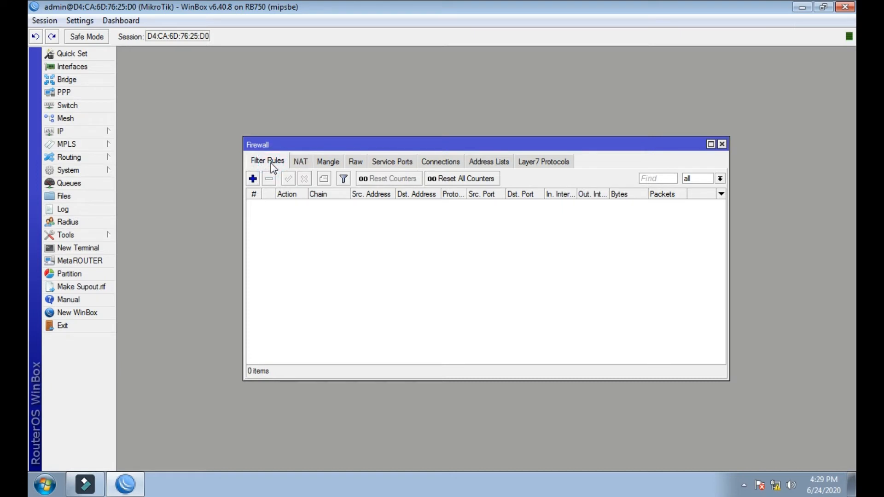
left_click(299, 162)
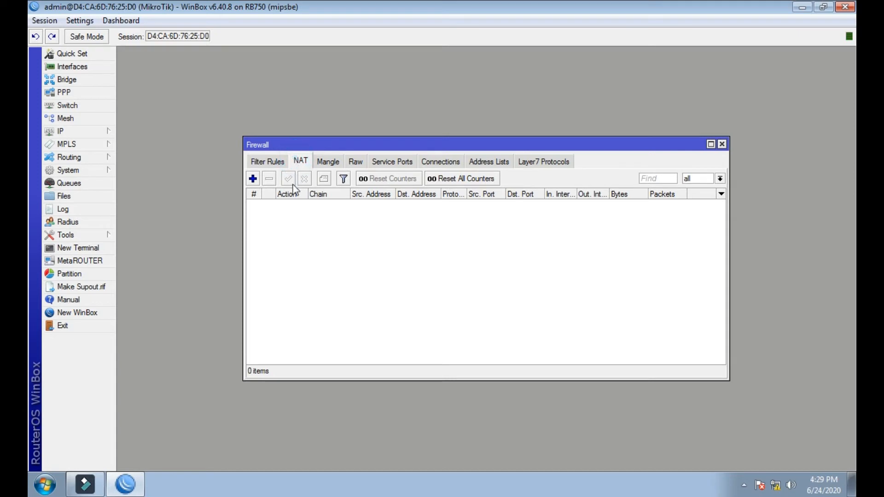
left_click(253, 179)
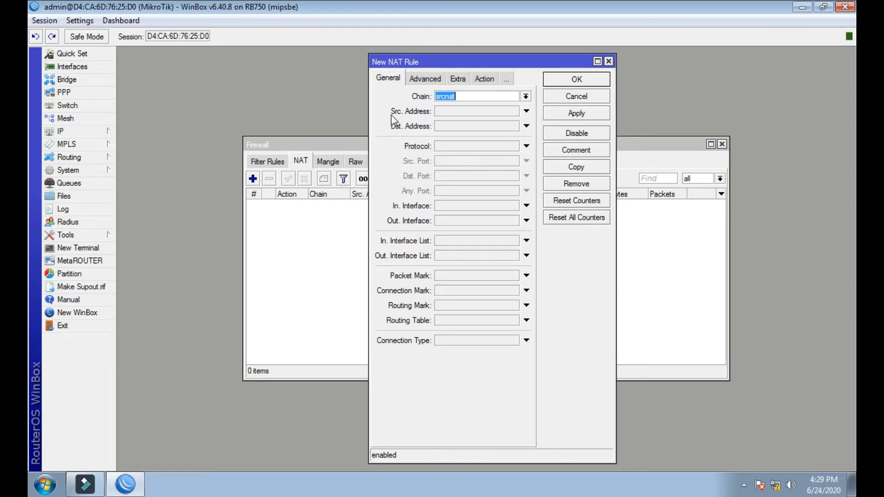
left_click(438, 112)
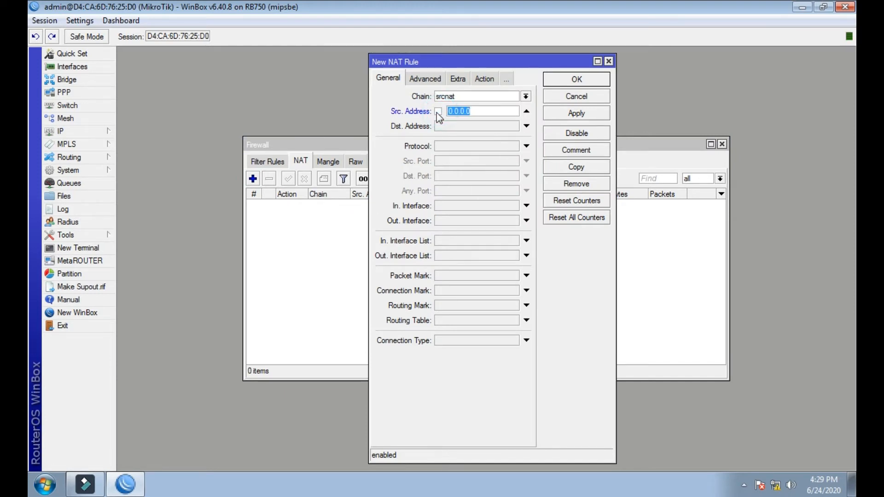
type("192.168.78.0/24")
Set the NAT rule's action to masquerade, save the rule and close the firewall window
left_click(420, 81)
left_click(458, 81)
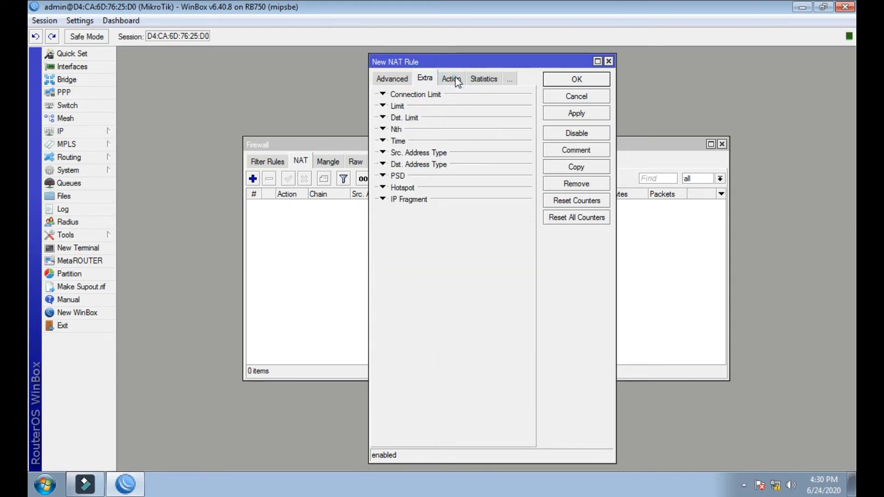
left_click(451, 81)
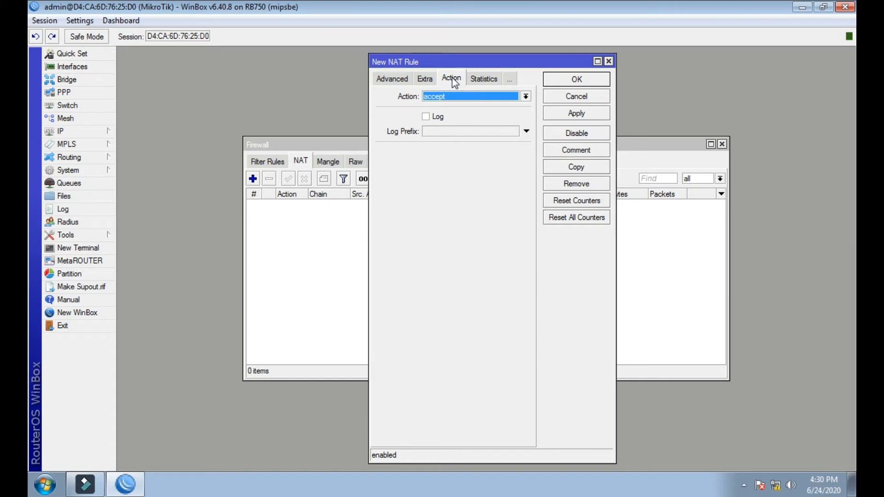
left_click(526, 97)
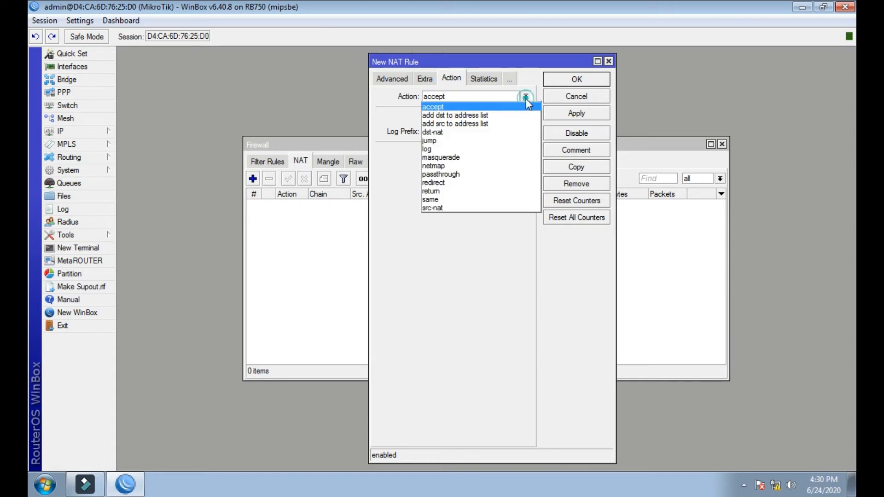
left_click(432, 157)
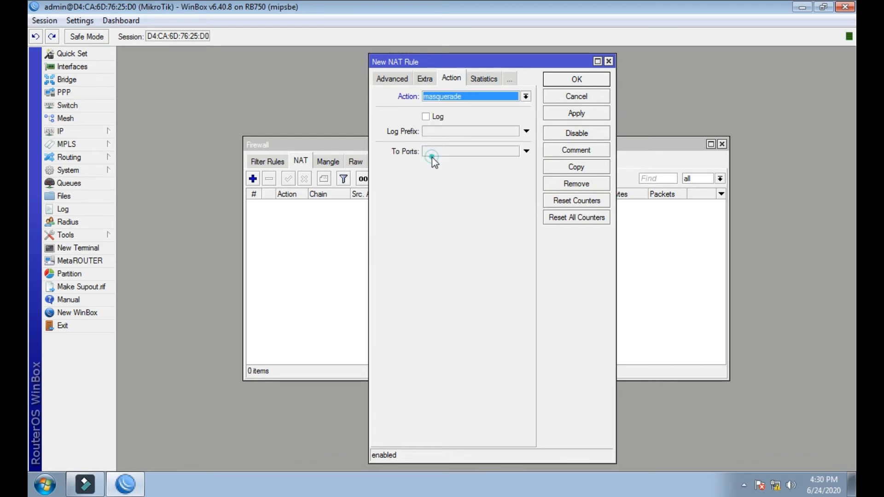
left_click(573, 114)
left_click(570, 80)
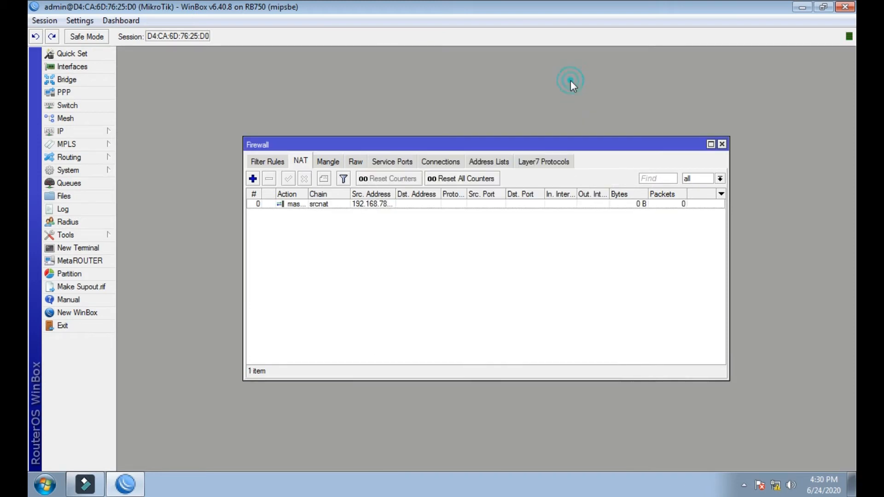
left_click(722, 145)
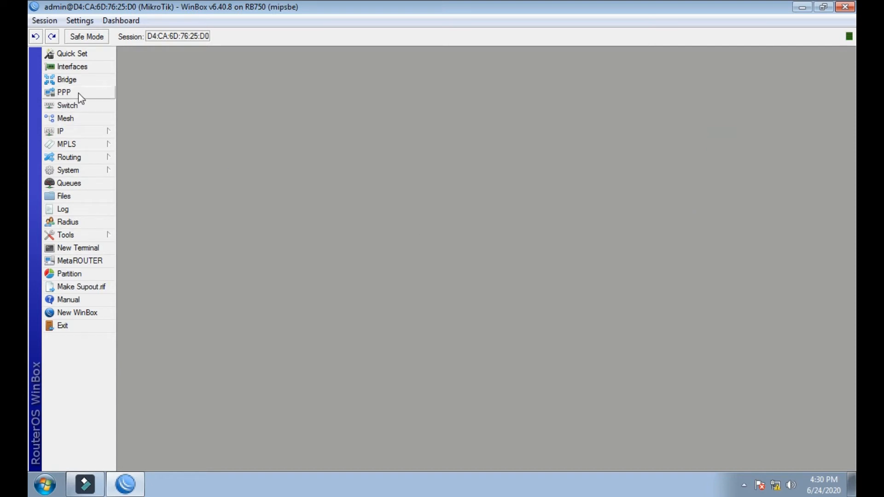
Add a new PPPoE server service named PPPOE on the LAN interface
left_click(59, 92)
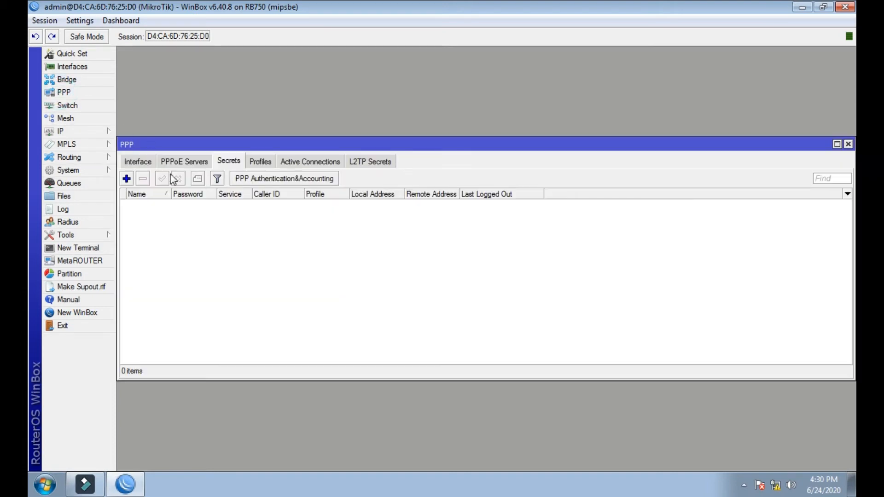
left_click(137, 162)
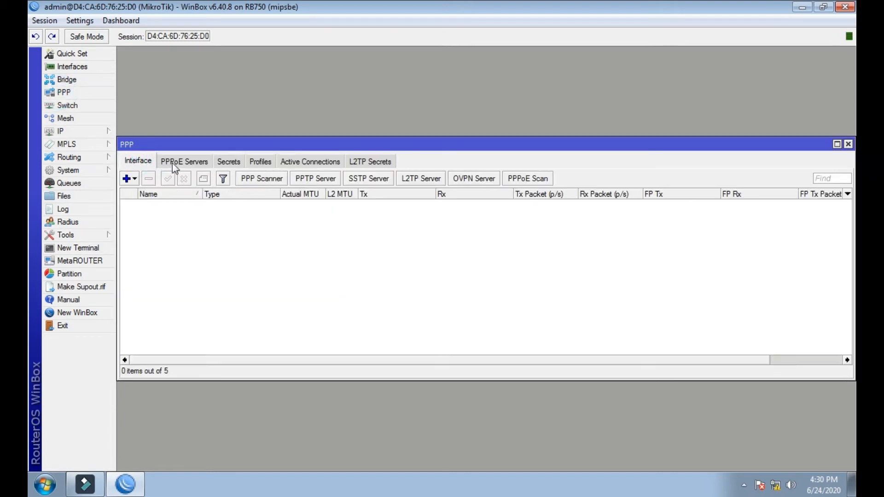
left_click(174, 162)
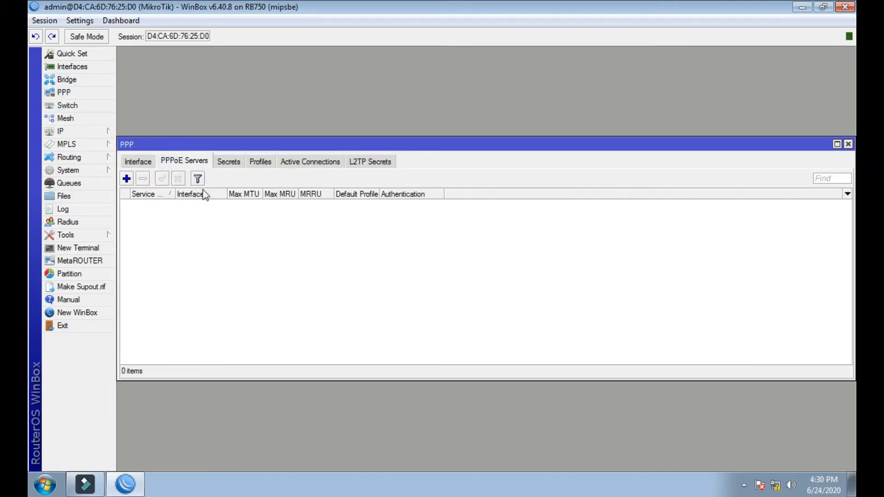
left_click(126, 180)
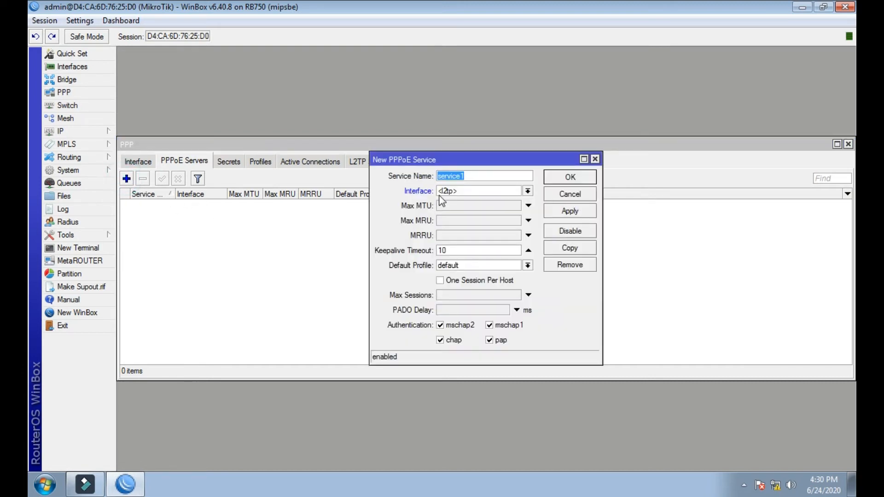
type("PP")
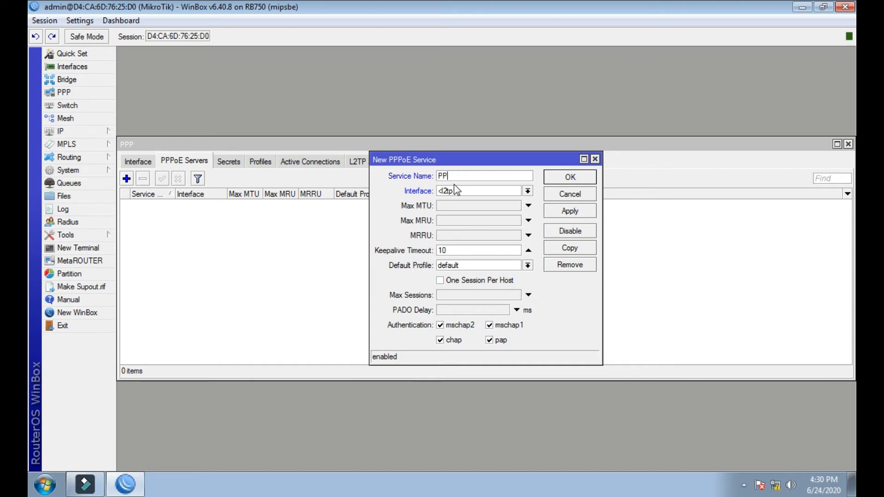
type("POE")
left_click(527, 191)
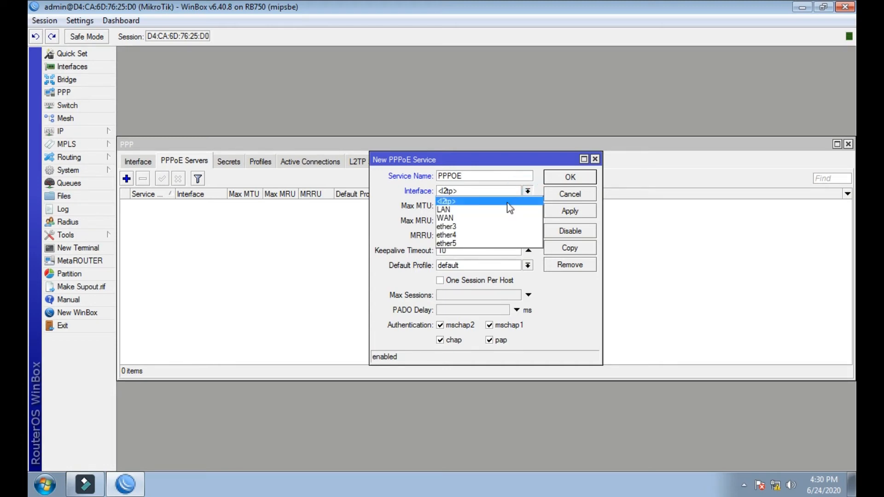
left_click(494, 211)
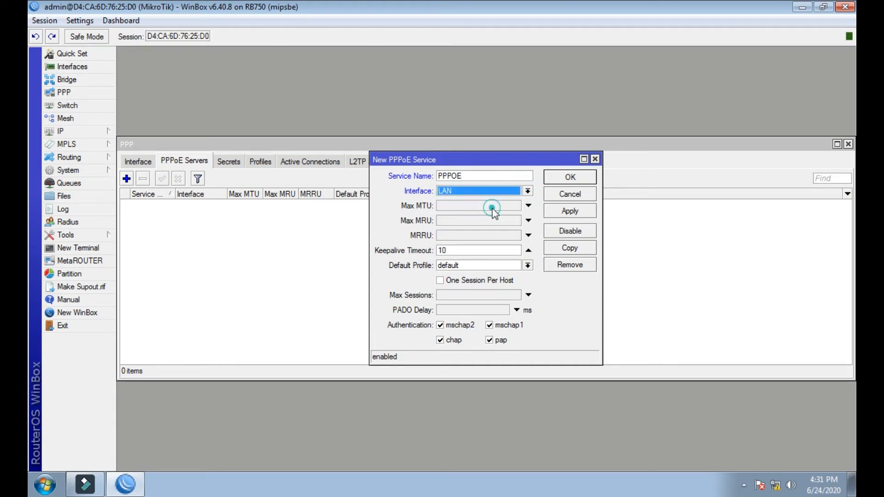
Set the service's Max MTU and Max MRU to 512 and MRRU to 1500, enable One Session Per Host and save it
left_click(446, 203)
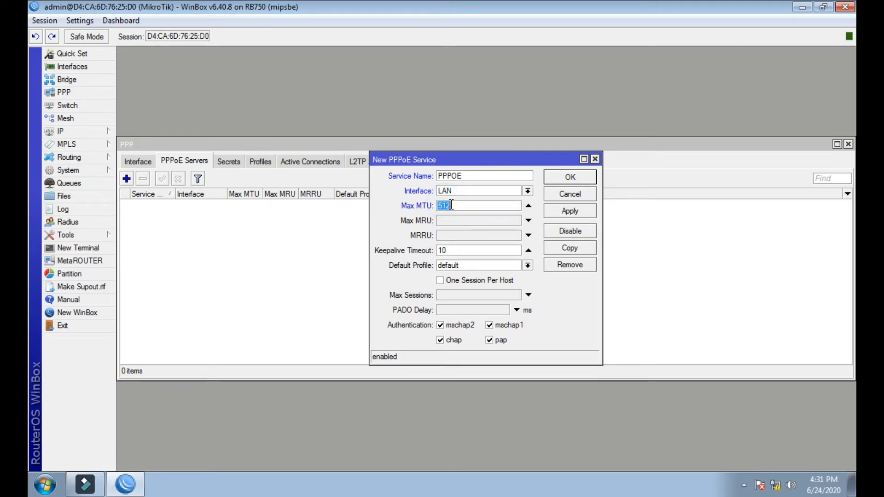
left_click(452, 220)
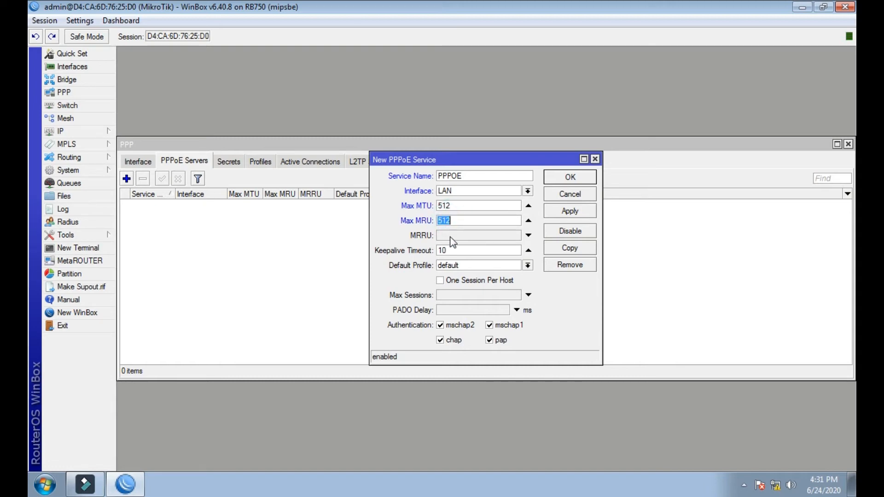
left_click(451, 237)
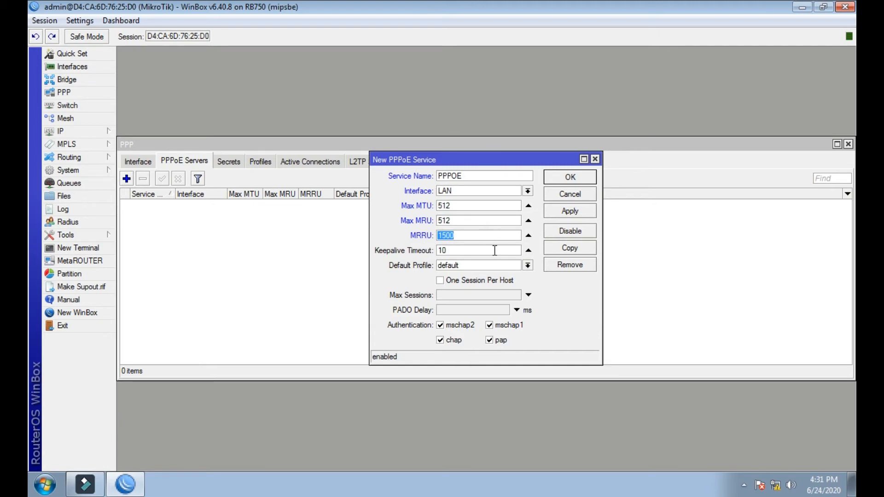
left_click(440, 282)
left_click(565, 213)
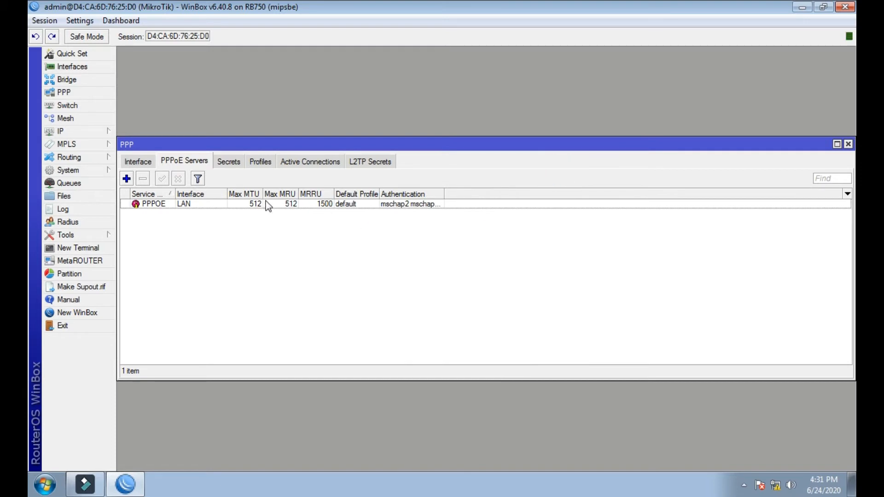
Open the default PPP profile's general settings and set its local address to 192.168.78.1
left_click(259, 161)
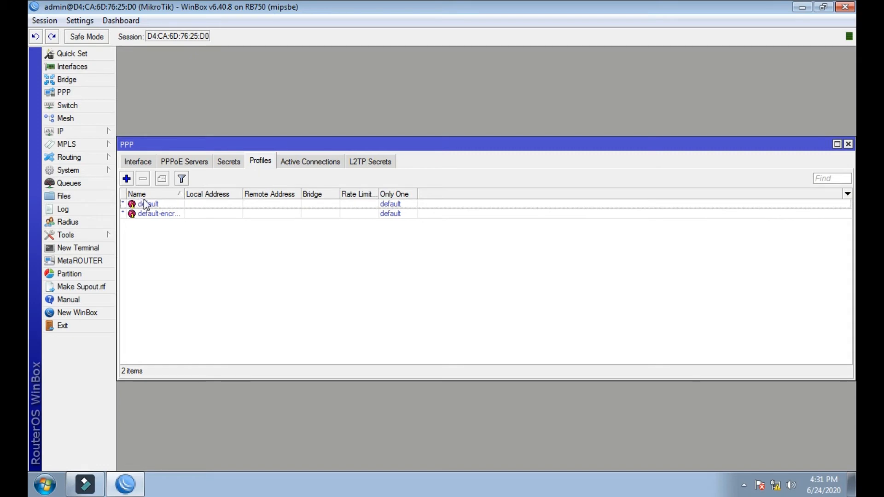
left_click(162, 205)
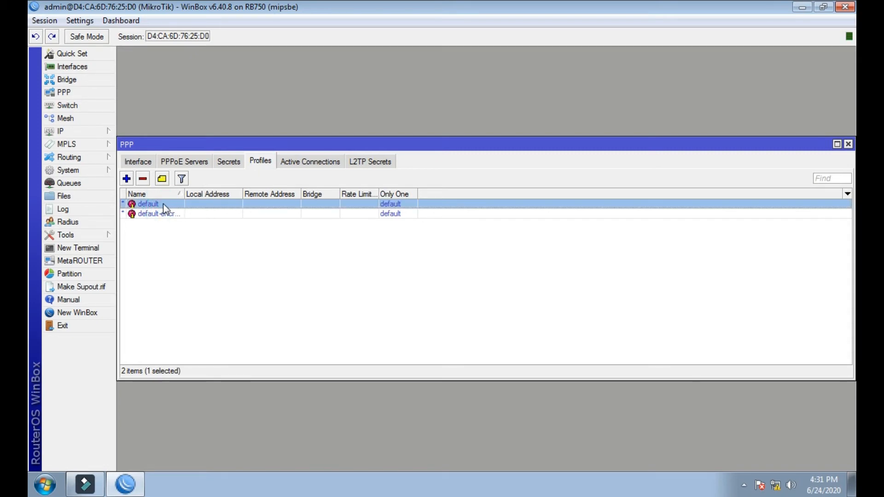
double_click(200, 204)
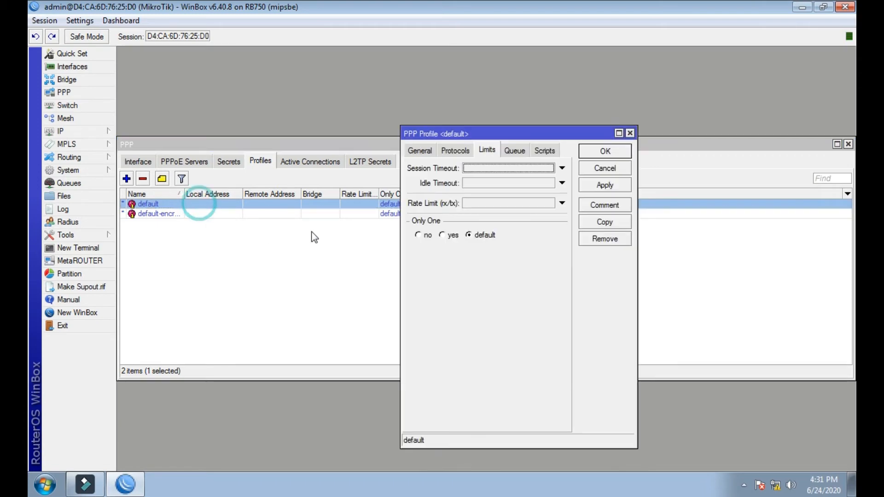
left_click(419, 153)
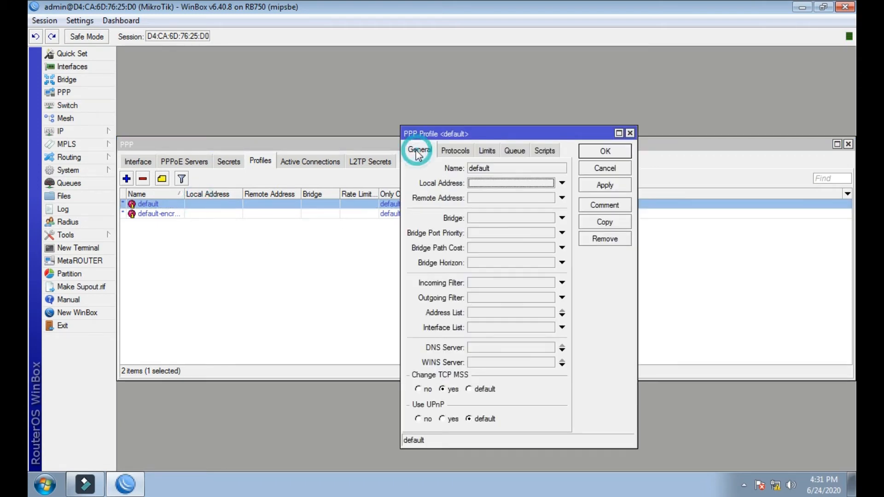
left_click(477, 183)
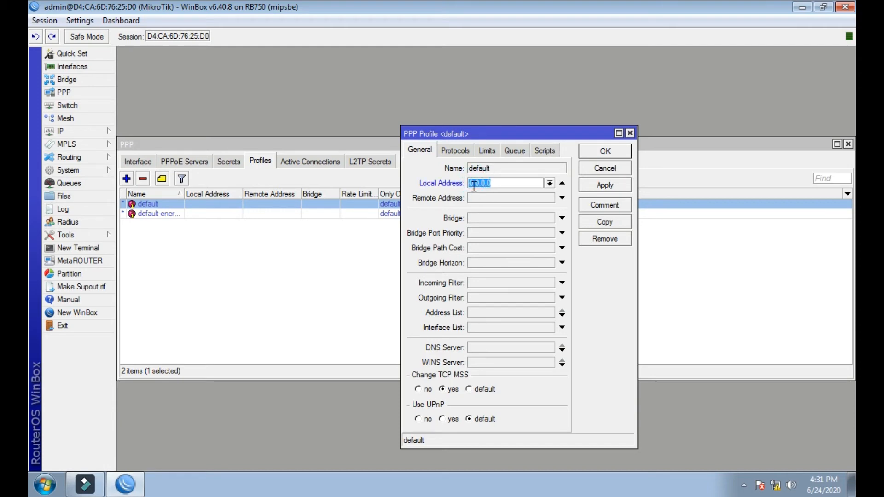
type("192.168.78.1")
Set the default profile's remote address to the PPPOE pool and save the profile
left_click(544, 199)
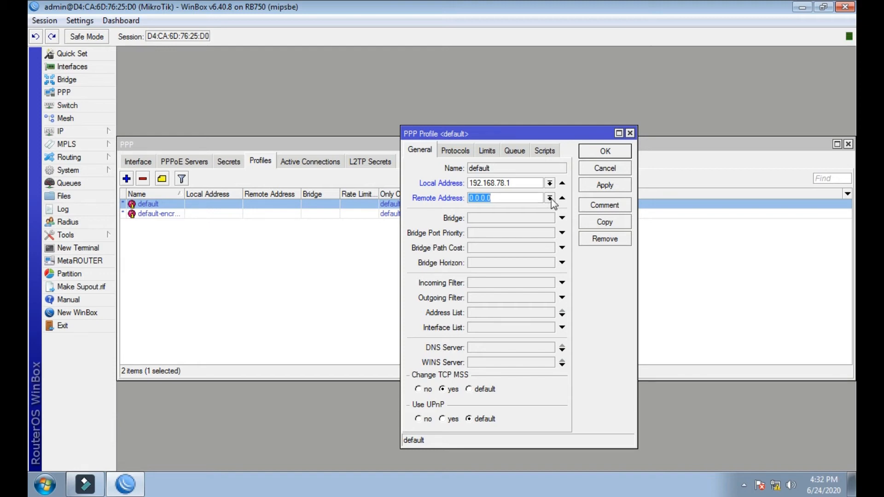
left_click(550, 199)
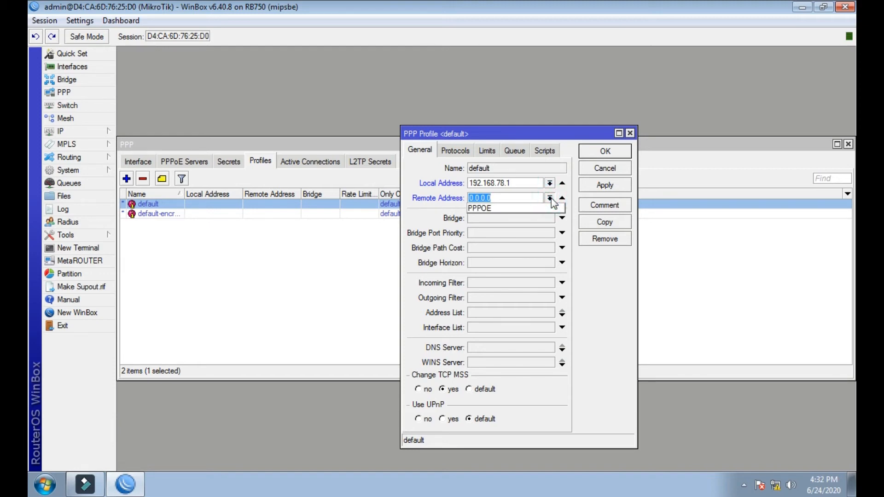
left_click(474, 207)
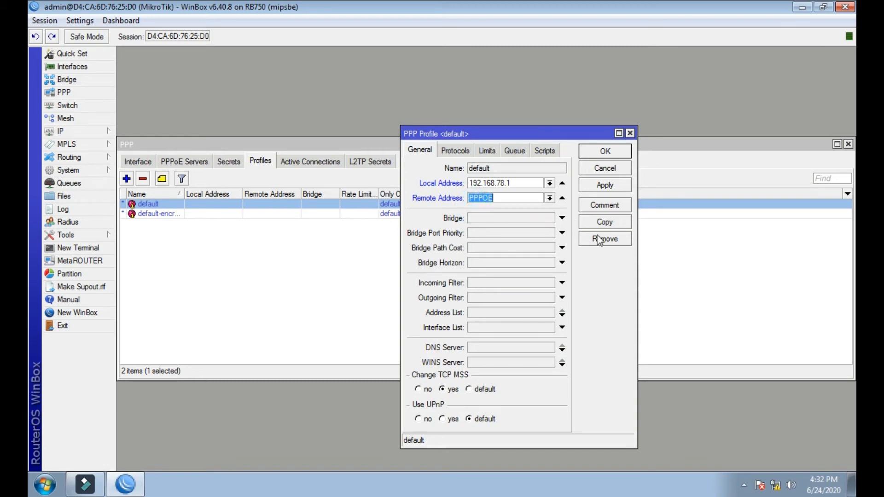
left_click(583, 184)
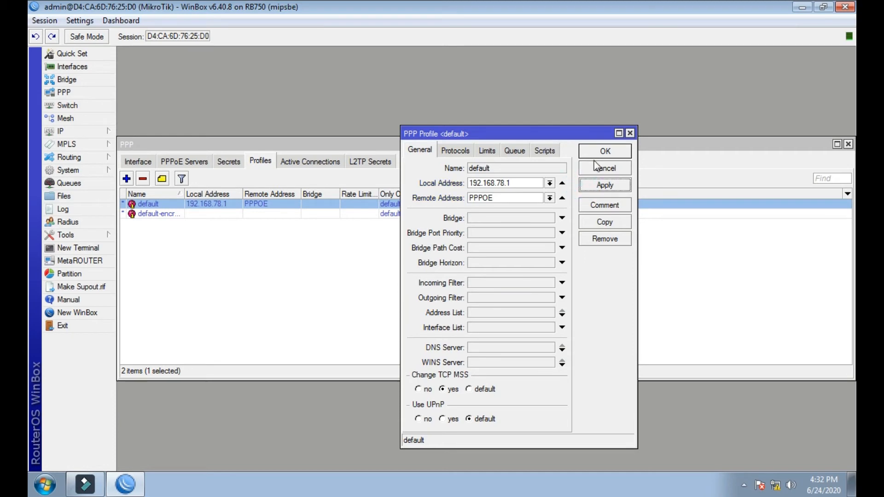
left_click(599, 154)
double_click(359, 213)
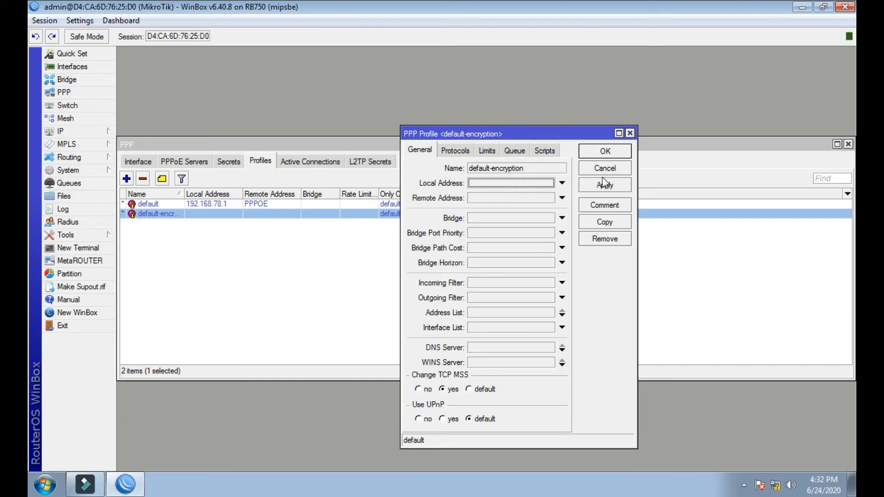
left_click(630, 134)
left_click(298, 251)
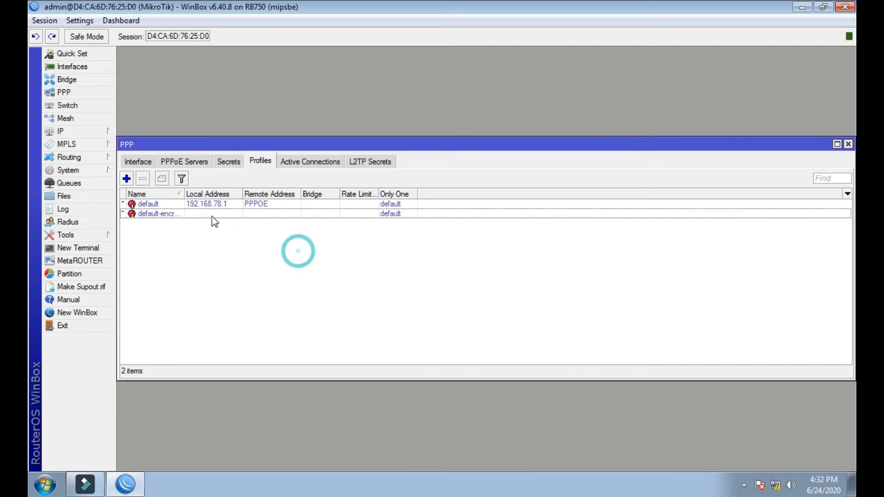
Copy the default PPP profile to a new profile, close the original and name the copy 2MB
double_click(179, 205)
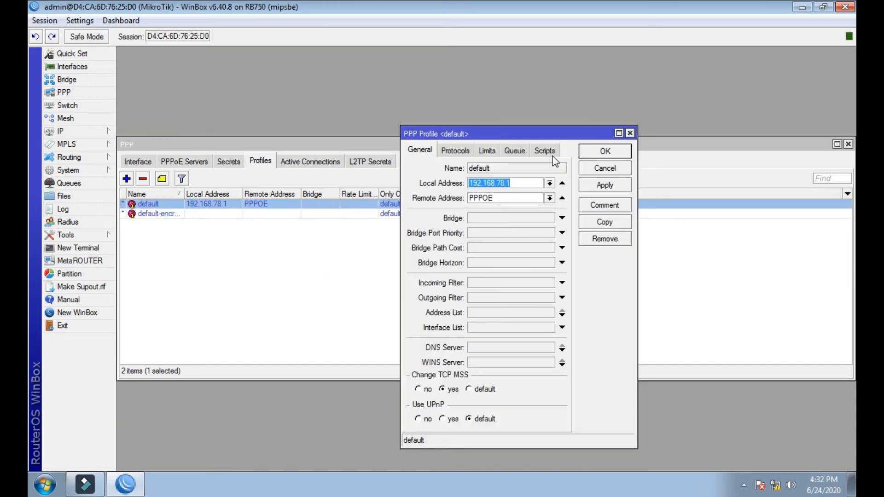
left_click_drag(552, 133, 436, 89)
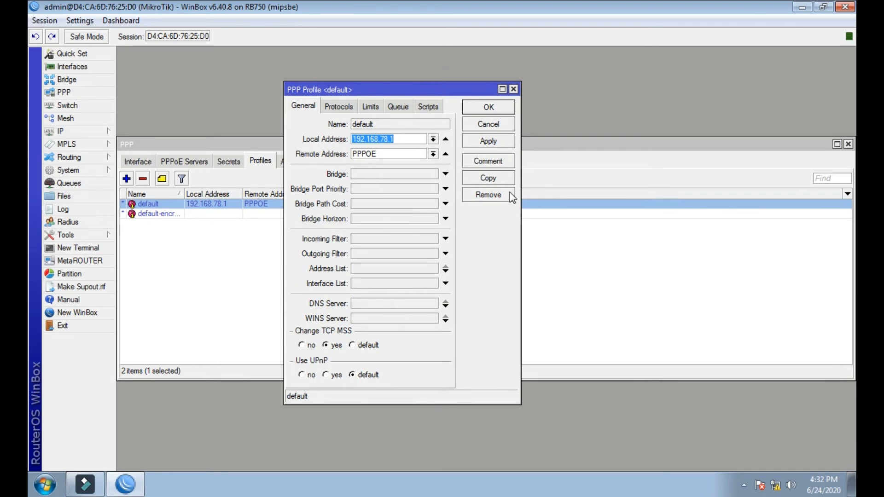
left_click(489, 180)
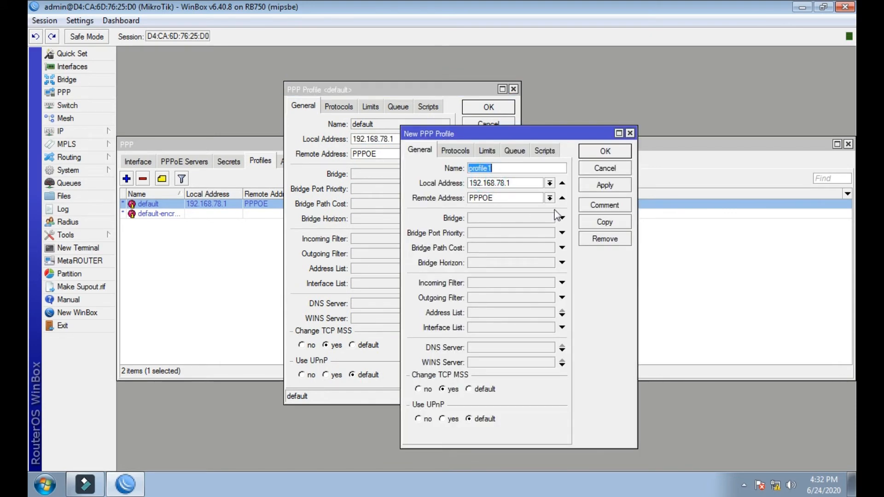
left_click(514, 88)
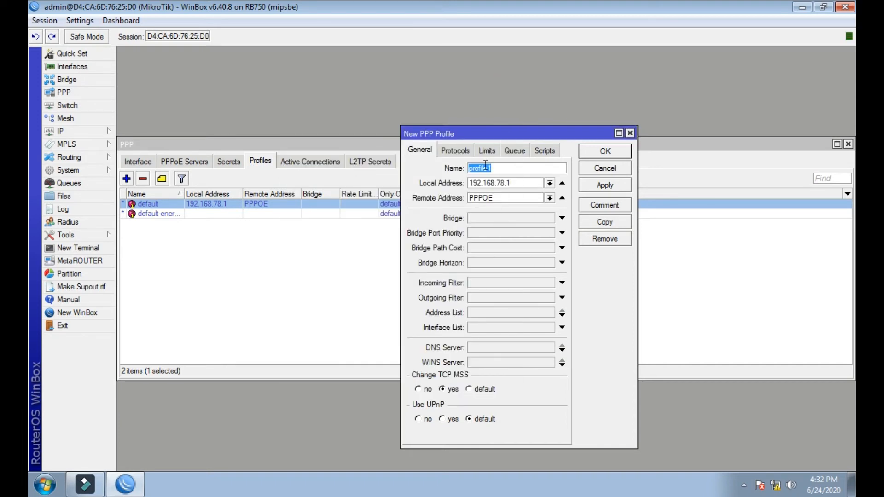
type("2MB")
Set the 2MB profile's rx/tx rate limit to 2M/2M and save the profile
left_click(487, 152)
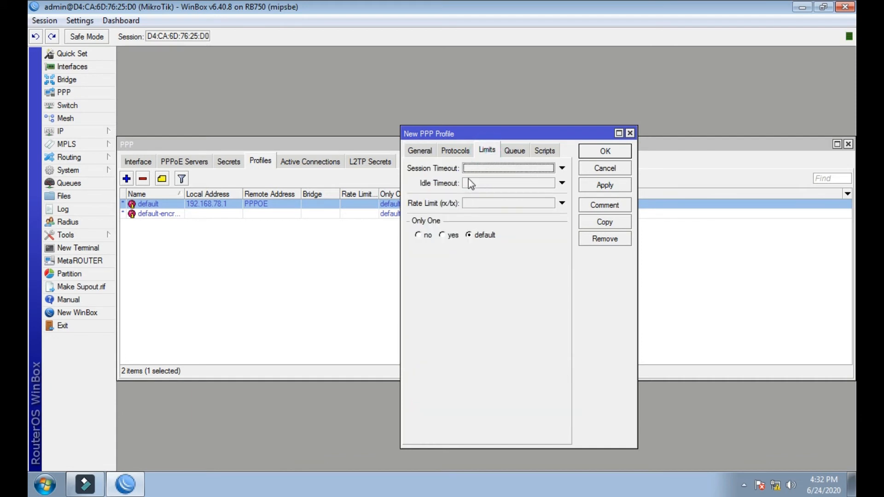
left_click(468, 205)
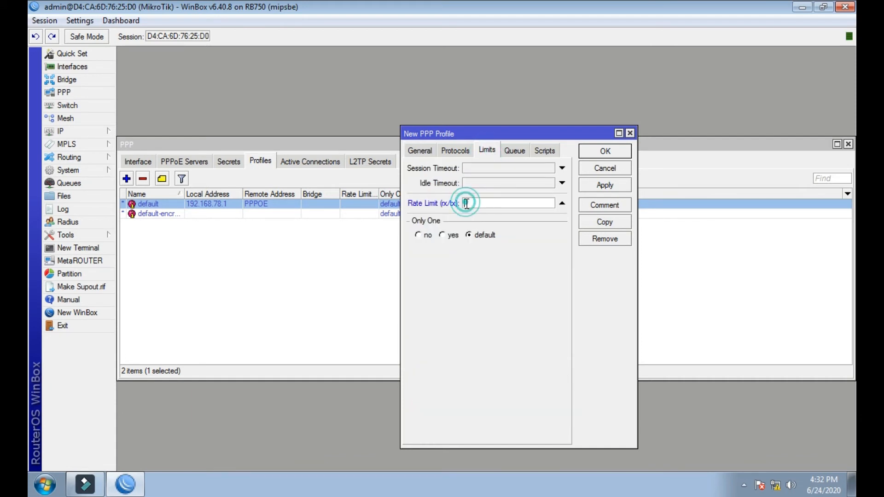
type("2M/2M")
left_click(594, 185)
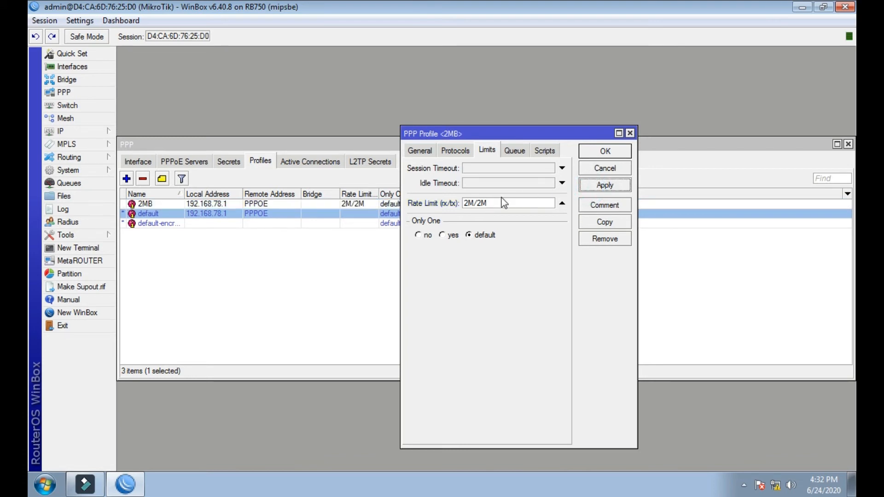
double_click(465, 203)
triple_click(489, 200)
left_click(606, 151)
left_click(422, 256)
left_click(310, 162)
left_click(260, 161)
left_click(231, 162)
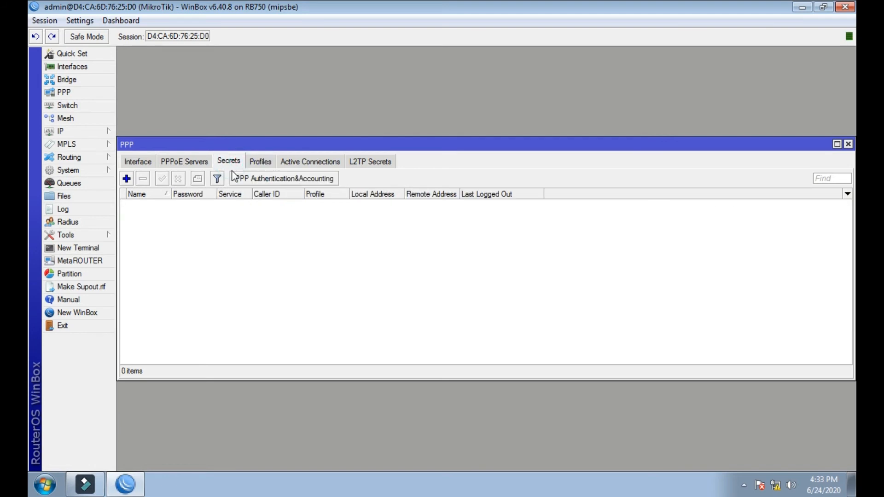
left_click(266, 164)
Start a new PPP secret, name it 8 and enter its account password
left_click(231, 162)
left_click(126, 180)
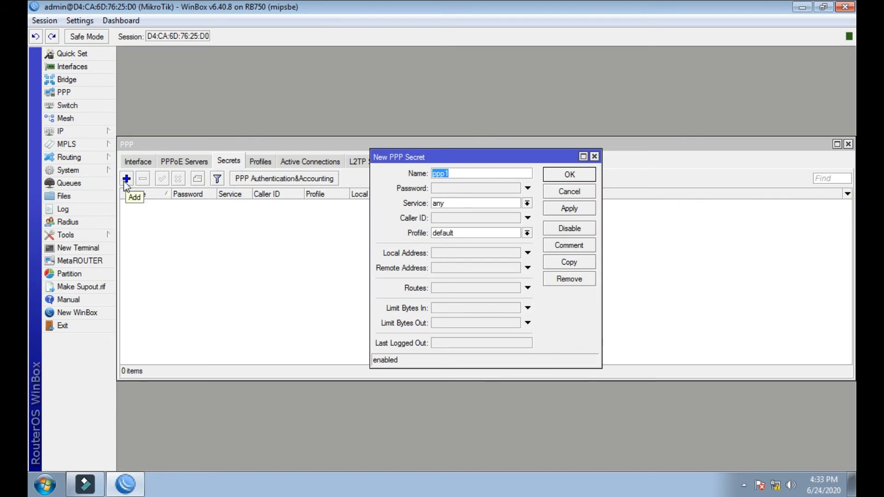
type("8")
left_click(435, 189)
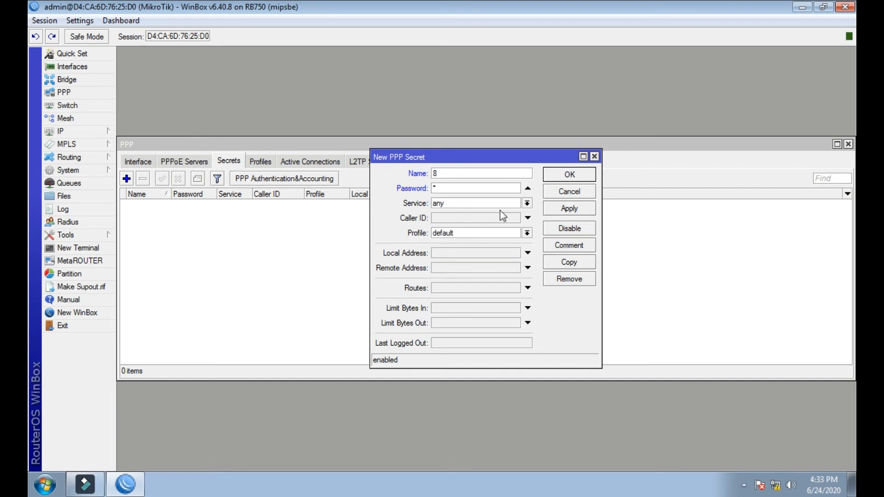
Set the new secret's service to pppoe, keep the default profile selected and save the secret
left_click(528, 204)
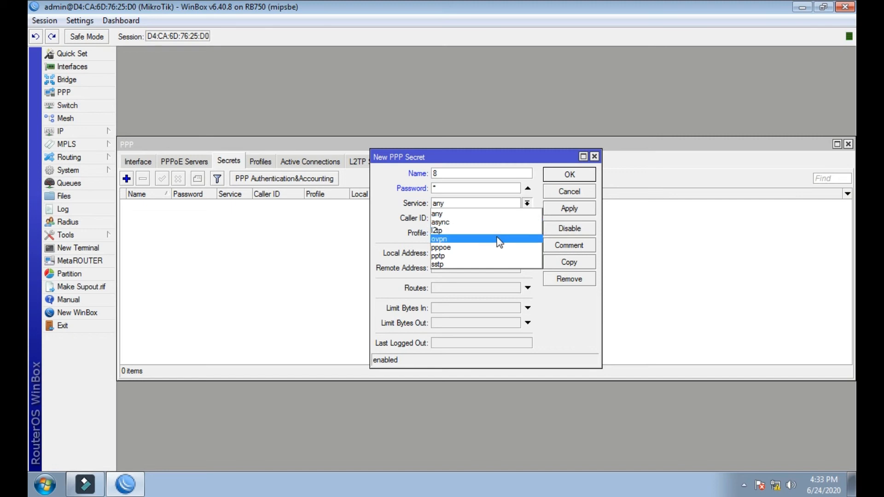
left_click(441, 248)
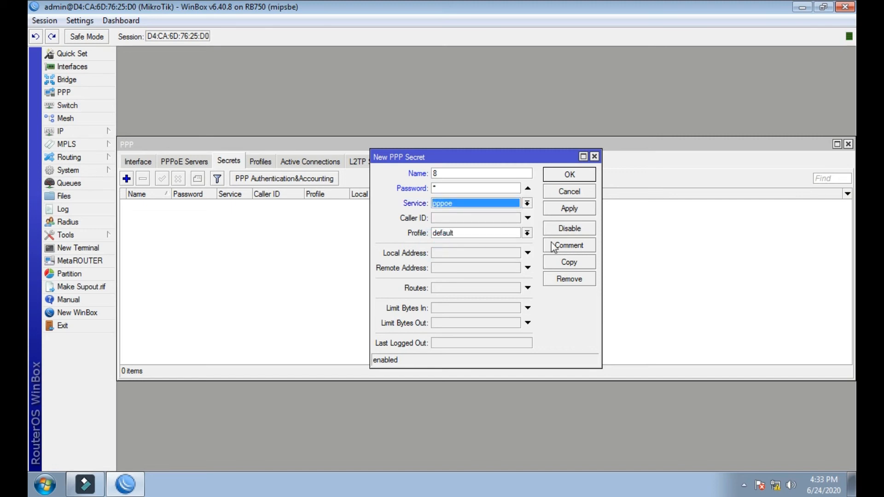
left_click(527, 233)
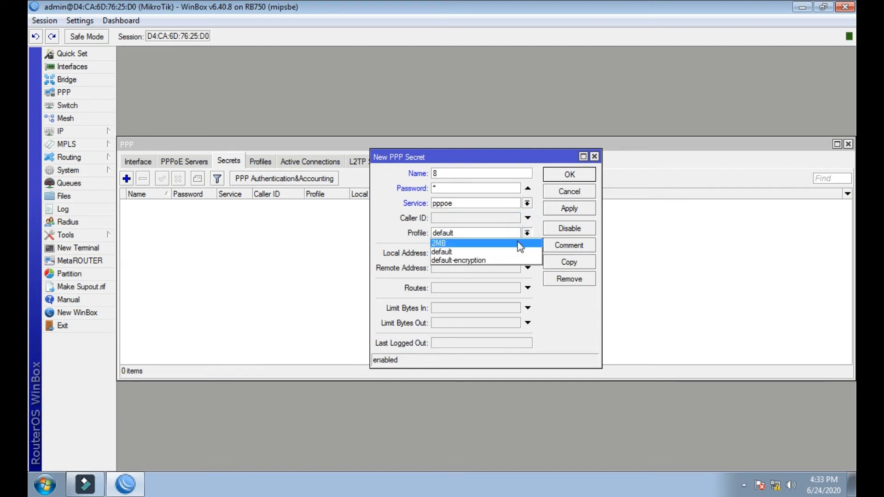
left_click(442, 253)
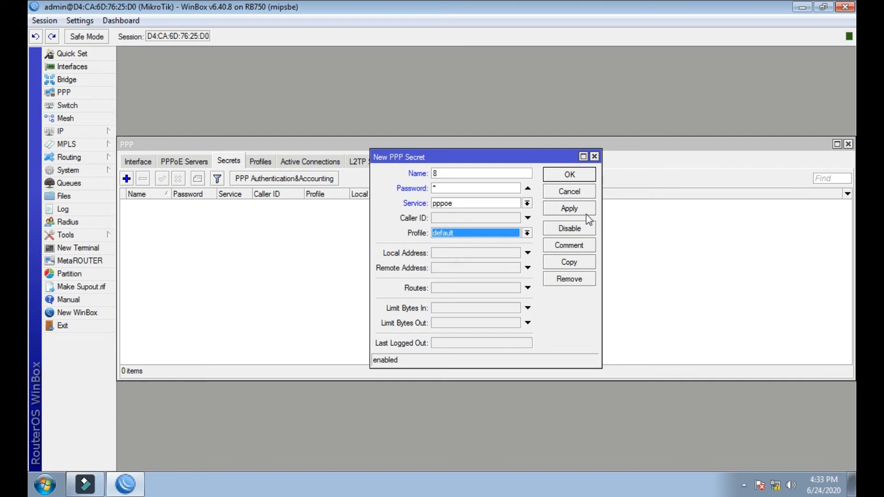
left_click(561, 212)
left_click(568, 174)
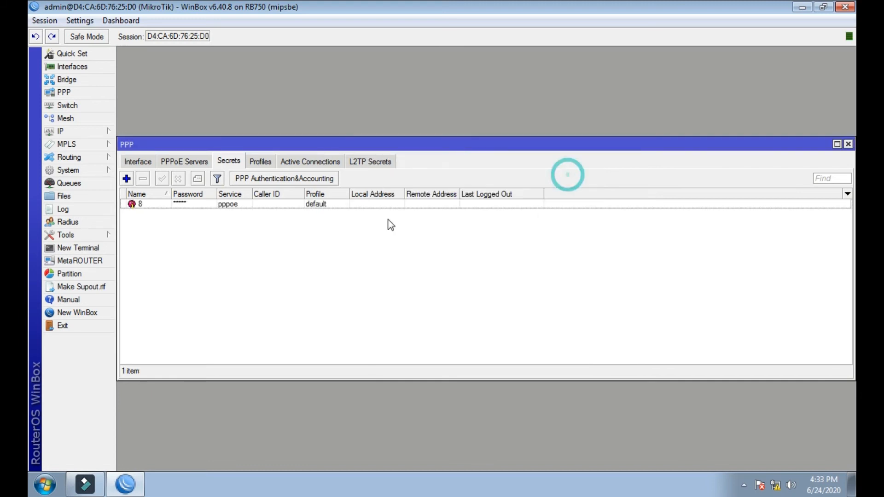
Check the PPP profiles and active connections, and return to the secrets list
left_click(259, 163)
left_click(290, 162)
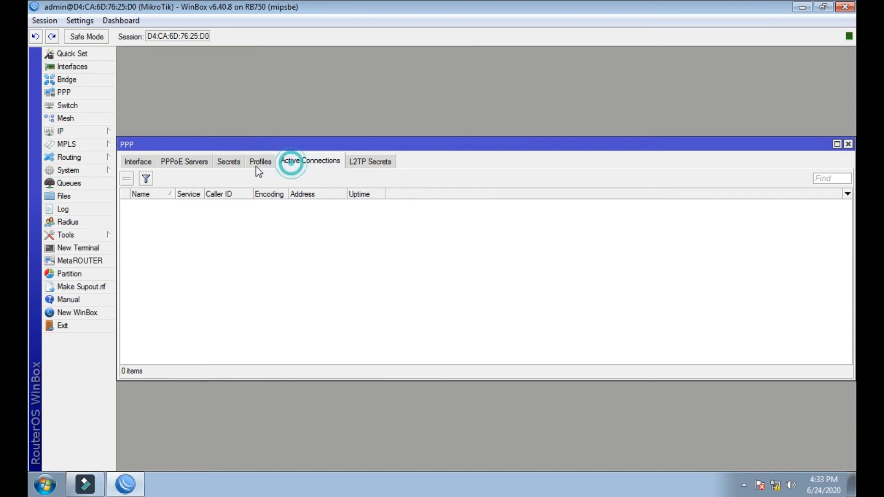
left_click(240, 165)
left_click(207, 222)
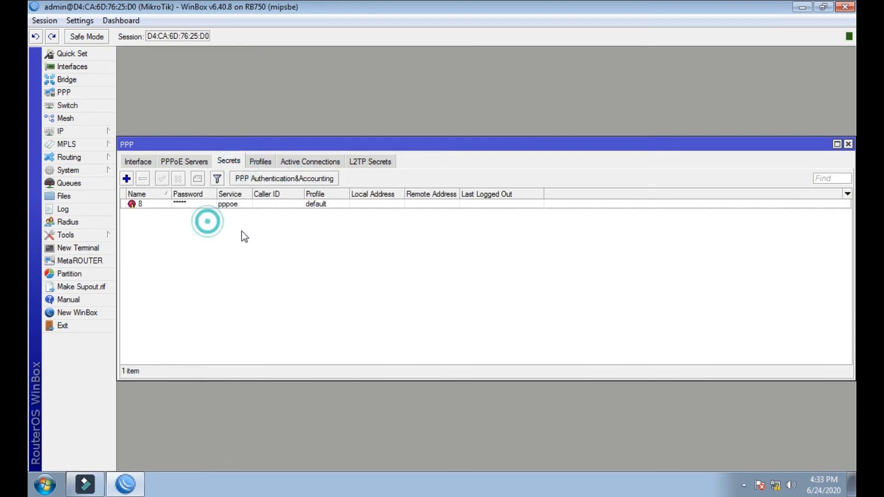
Open the Windows Network and Sharing Center and start a new Broadband (PPPoE) Internet connection
right_click(776, 484)
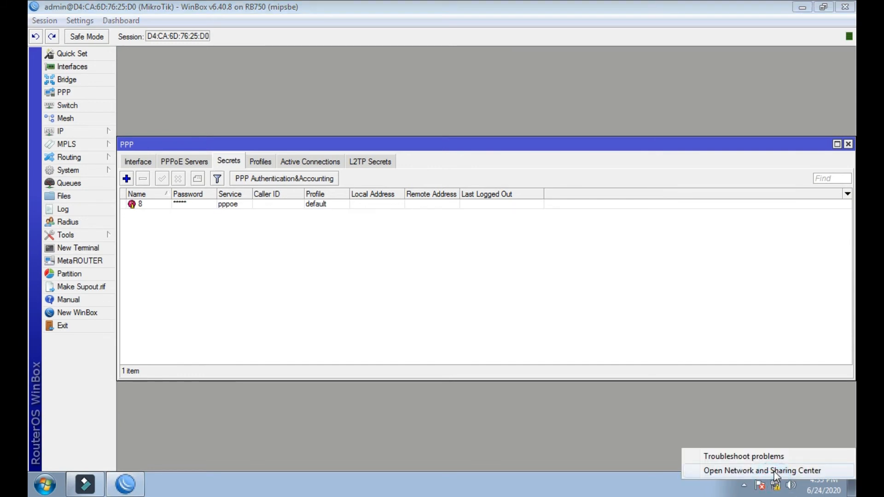
left_click(775, 471)
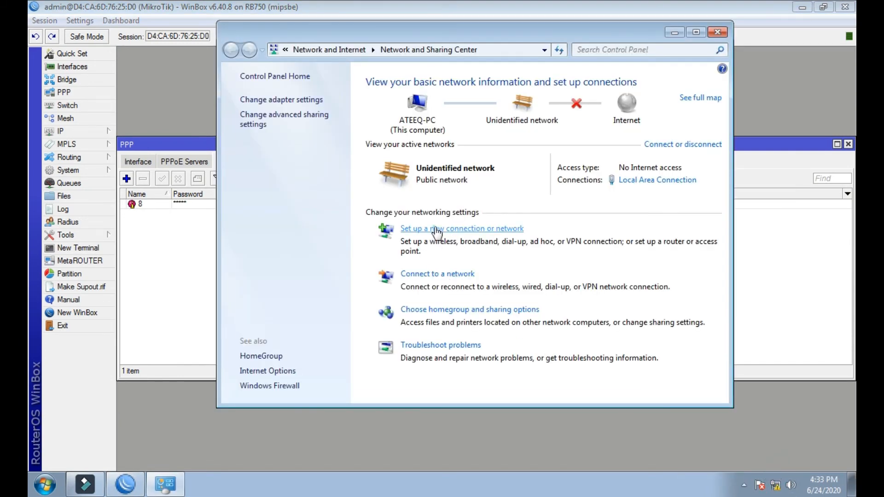
left_click(434, 228)
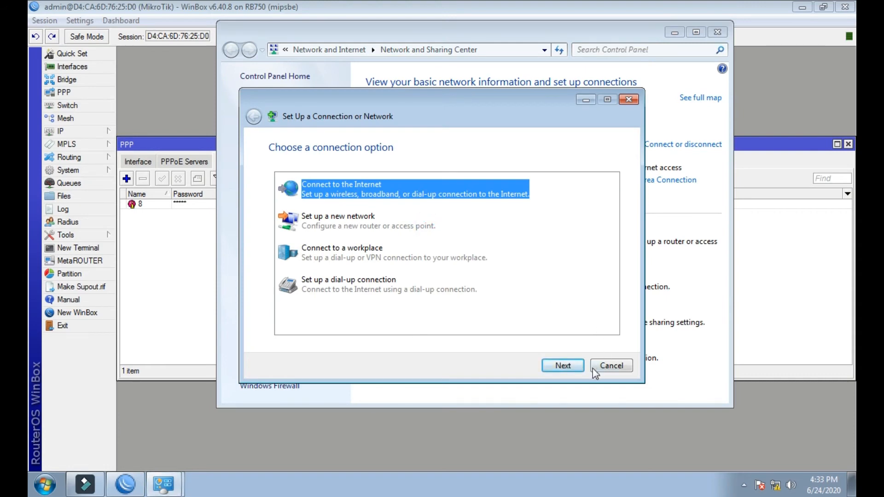
left_click(562, 366)
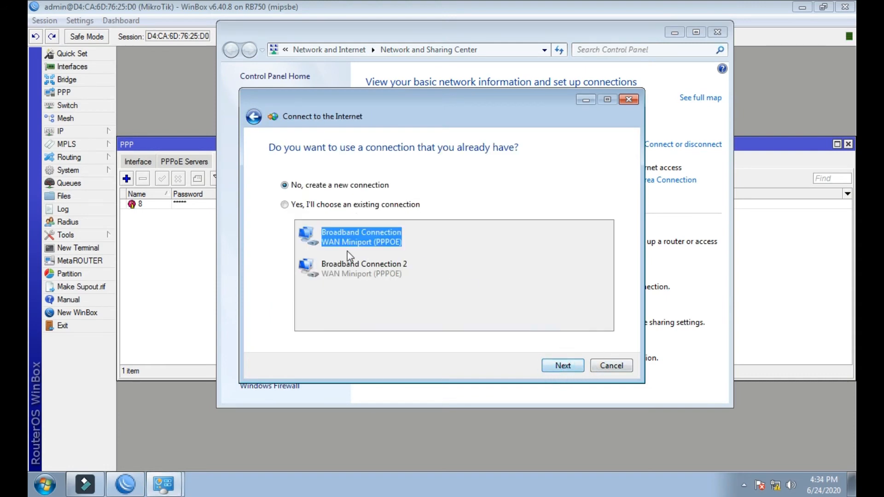
left_click(566, 367)
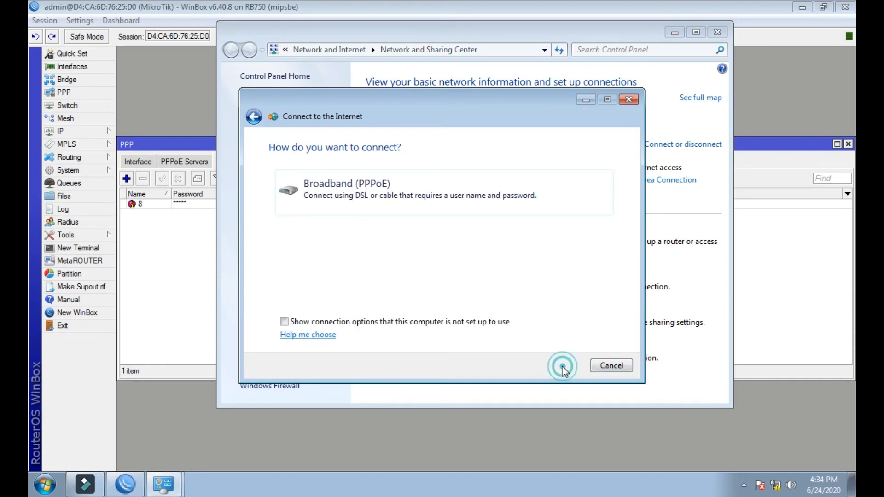
left_click(341, 189)
Enter user name 8 and the account password, allow other people to use the connection, connect and close the network windows
left_click(391, 174)
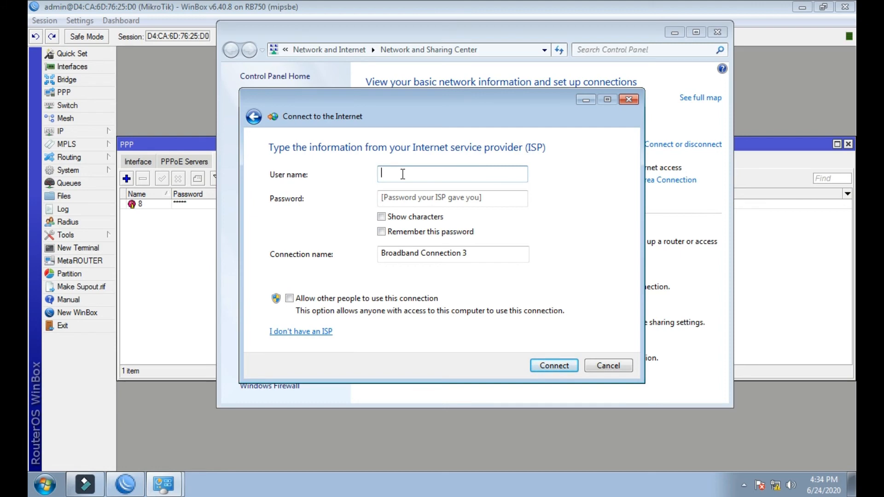
type("8")
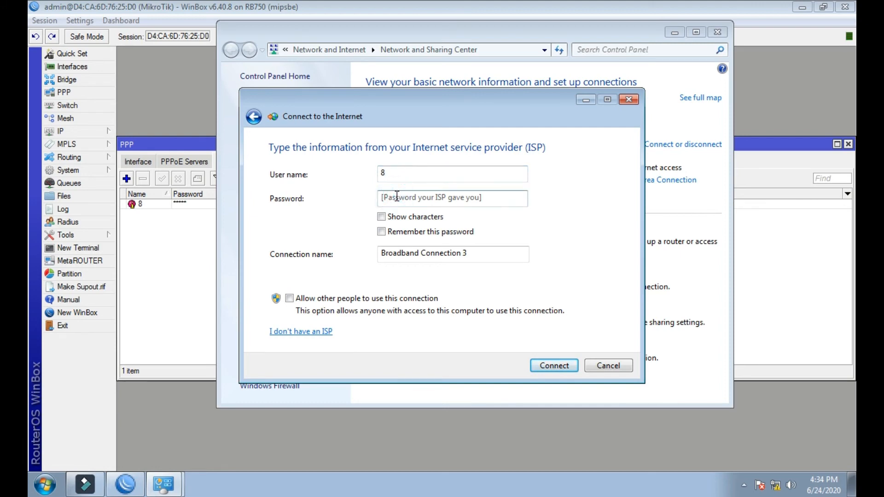
type("8")
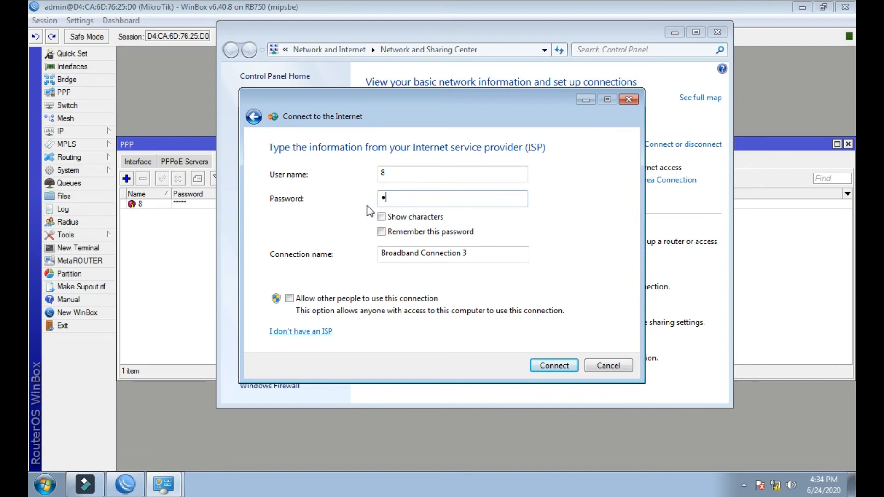
left_click(289, 299)
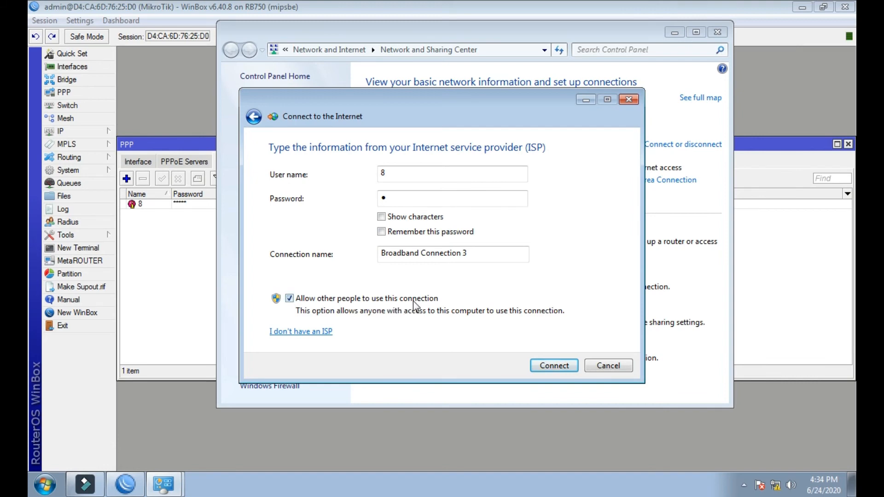
left_click(546, 364)
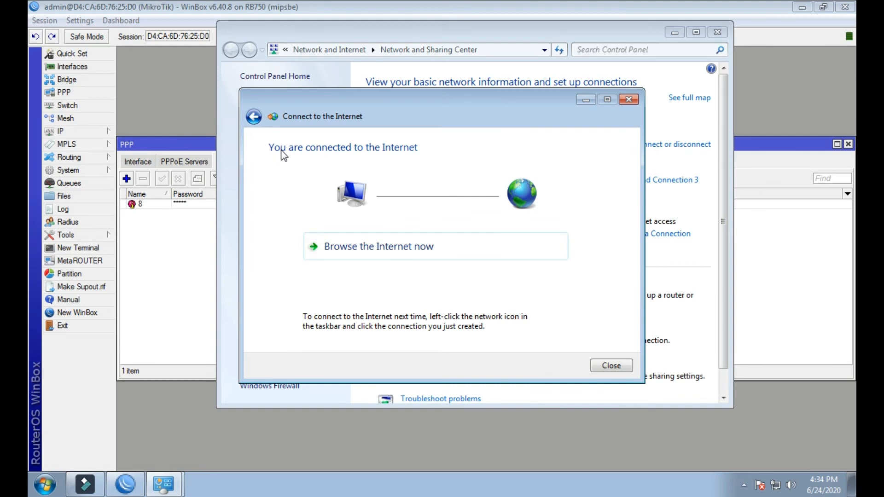
left_click(630, 100)
left_click(715, 33)
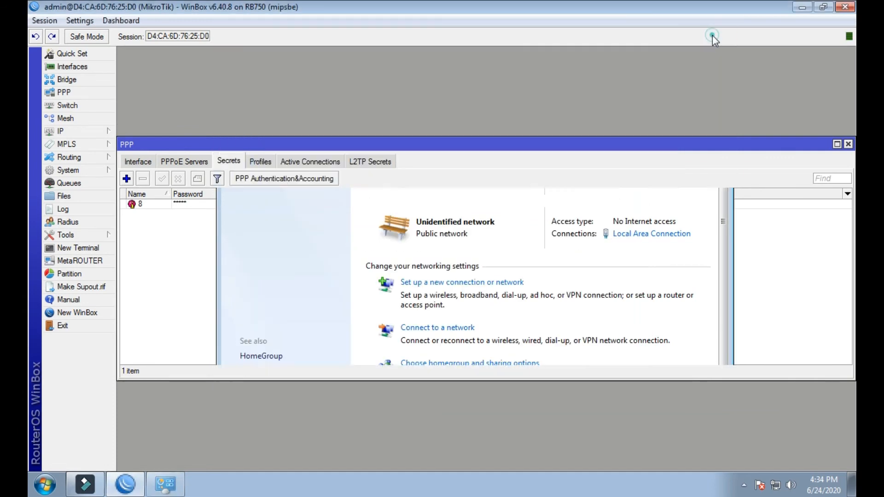
Examine user 8's active PPP connection and compare it with the secrets list
left_click(295, 161)
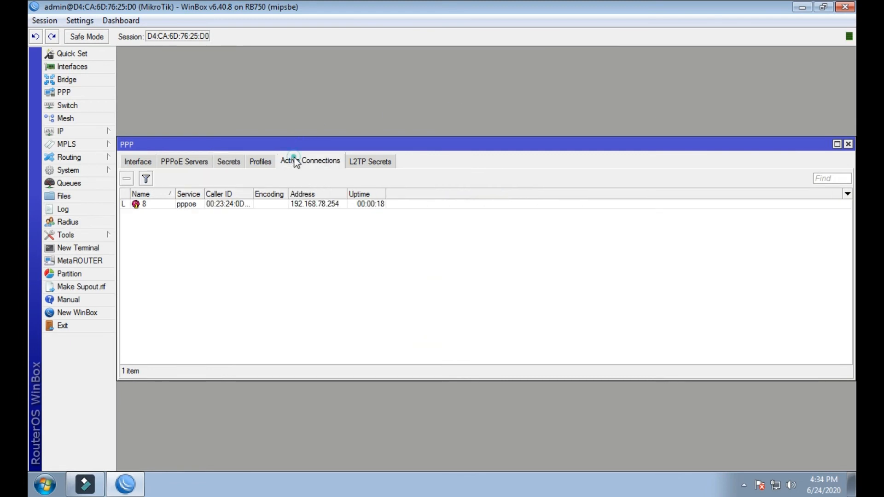
left_click(228, 162)
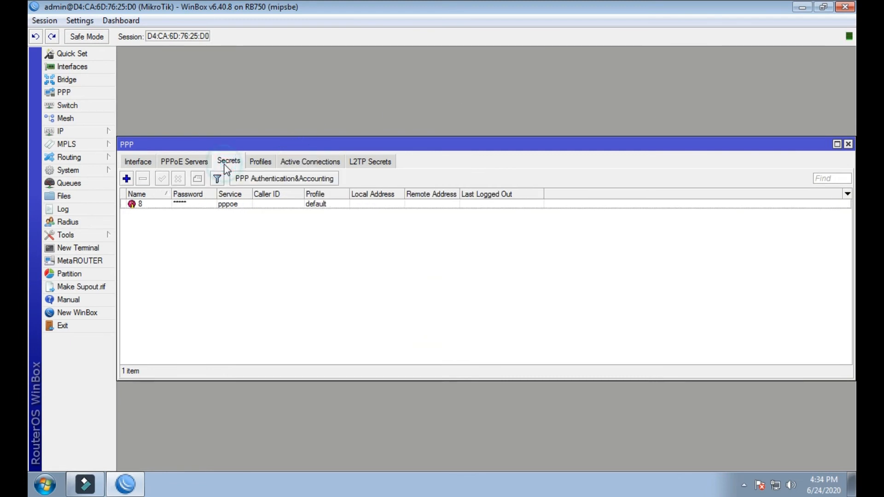
left_click(165, 207)
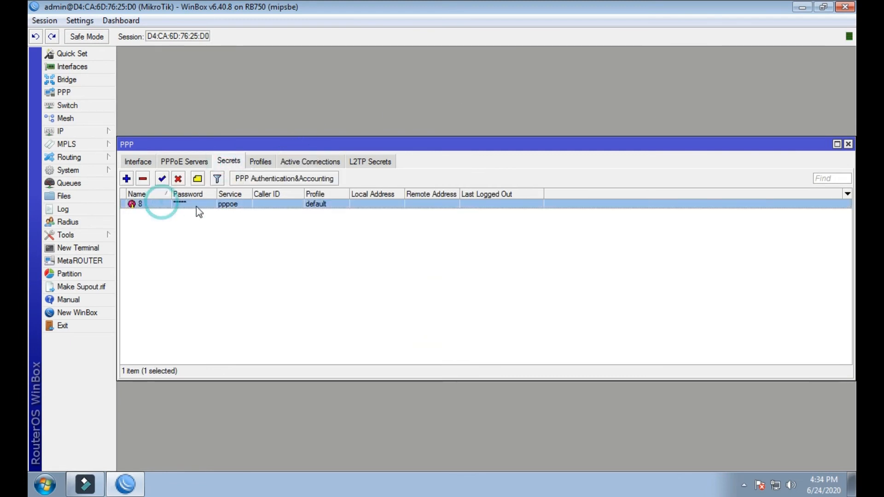
left_click(291, 163)
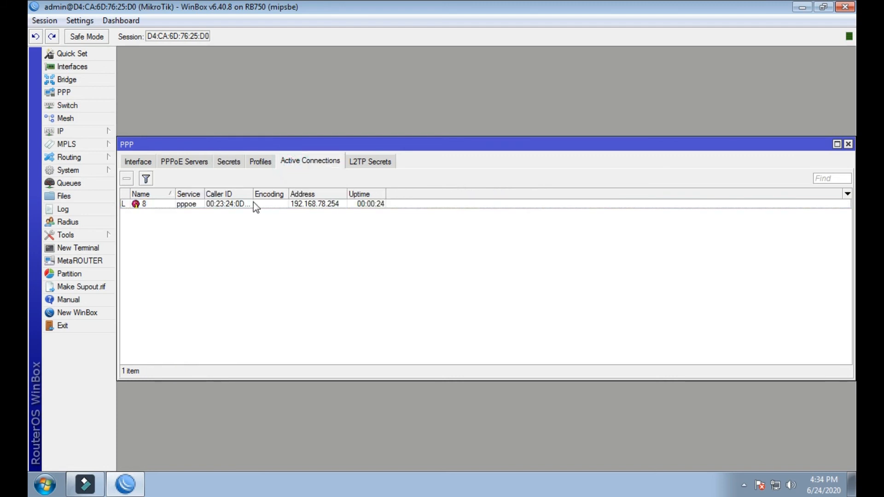
left_click(231, 206)
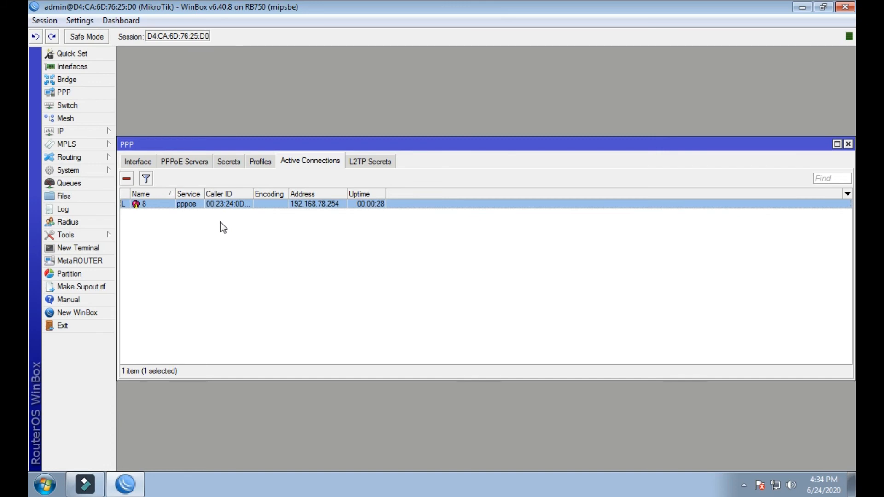
left_click(220, 223)
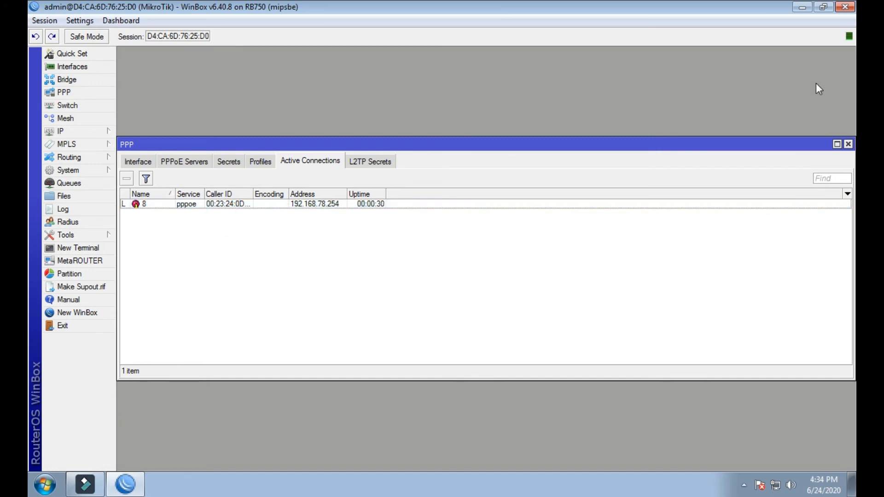
Switch to Google Chrome, search Google for speed test and maximize the browser window
left_click(804, 10)
double_click(110, 46)
type("SPeed test")
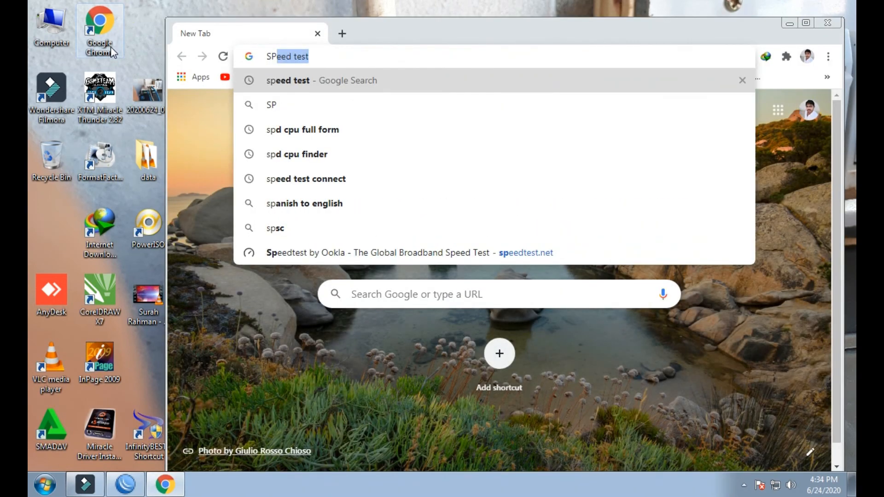
key("Return")
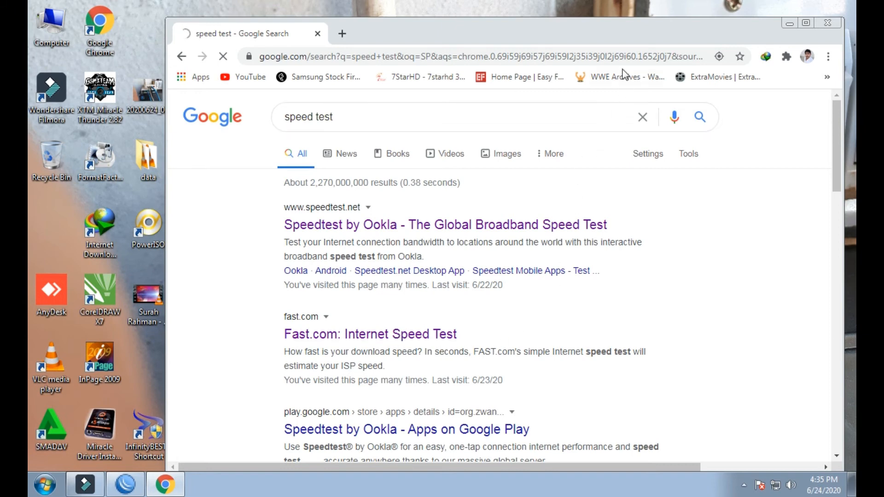
left_click_drag(596, 32, 497, 1)
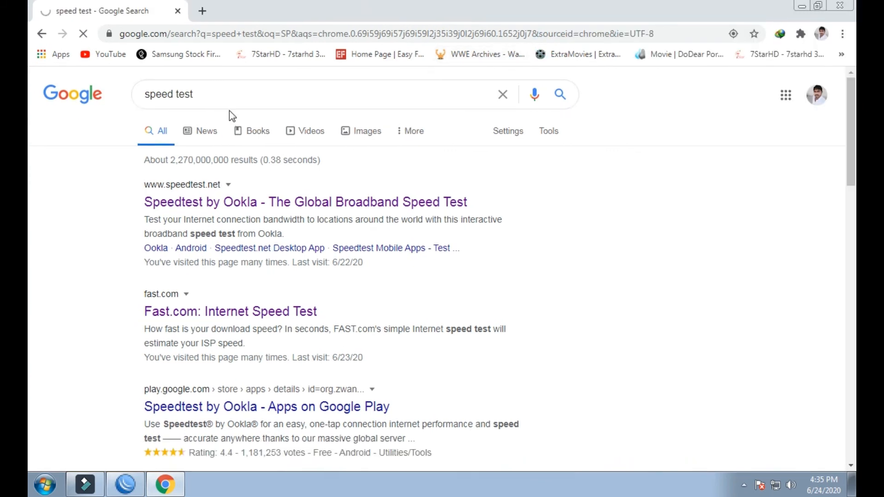
Open YouTube in a new tab, check the Fast.com speed test and close the Fast.com tab
left_click(202, 10)
left_click(111, 53)
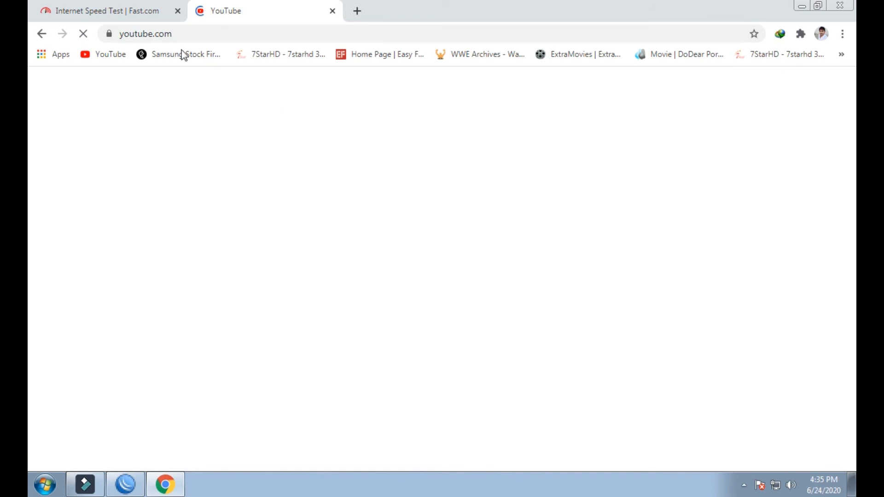
left_click(134, 14)
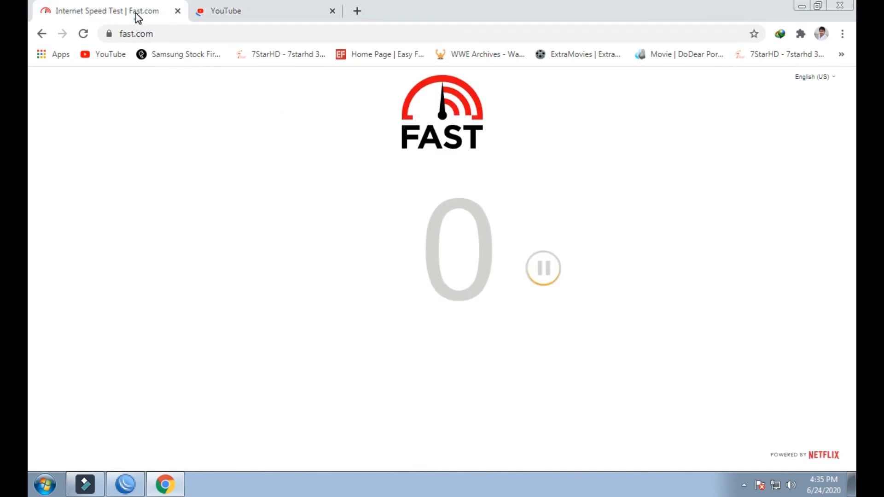
left_click(178, 11)
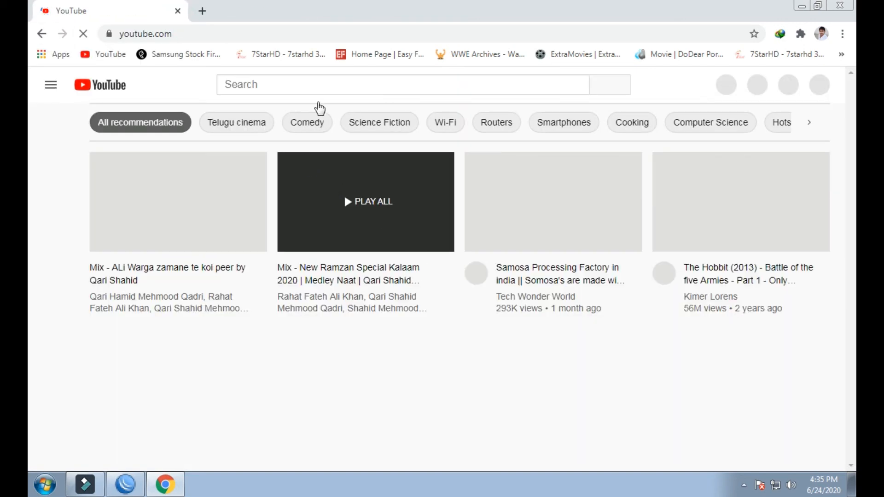
Search YouTube for movies using the suggested search term
left_click(318, 83)
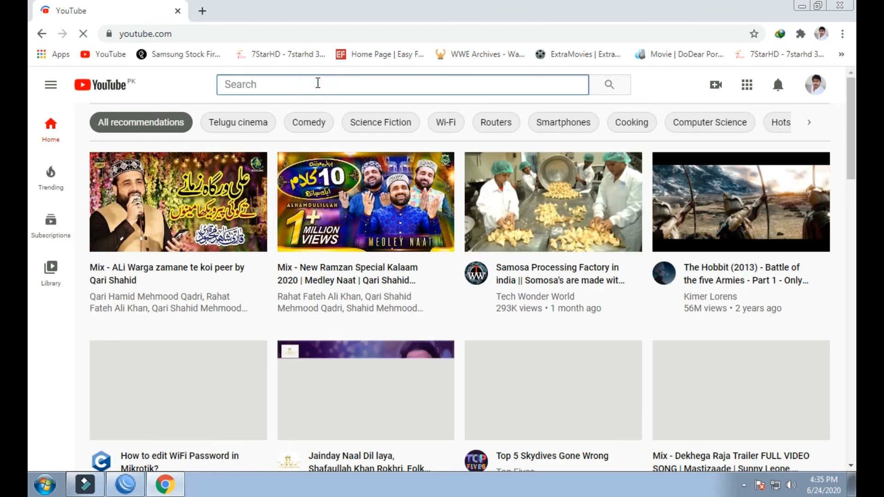
type("MO")
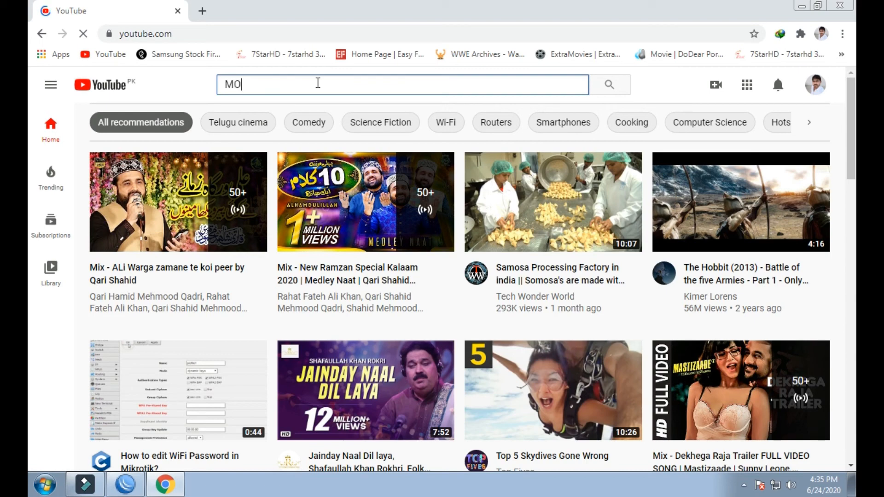
key("Down")
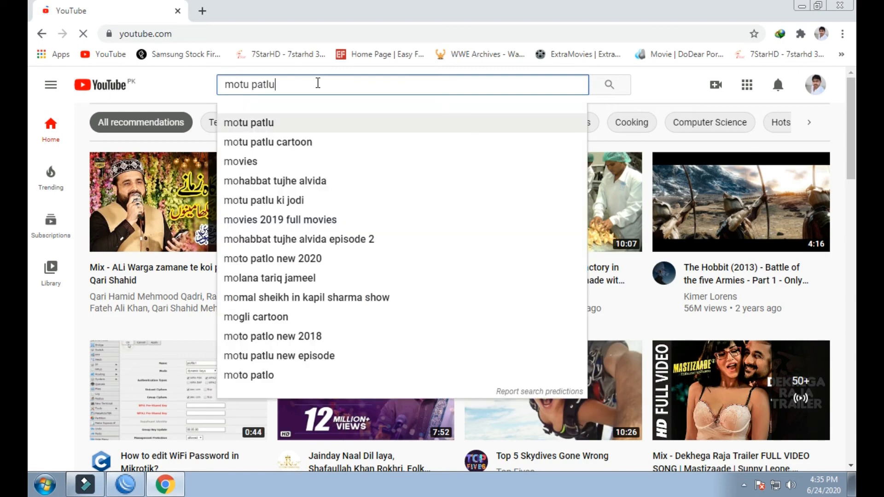
key("Down")
key("Down")
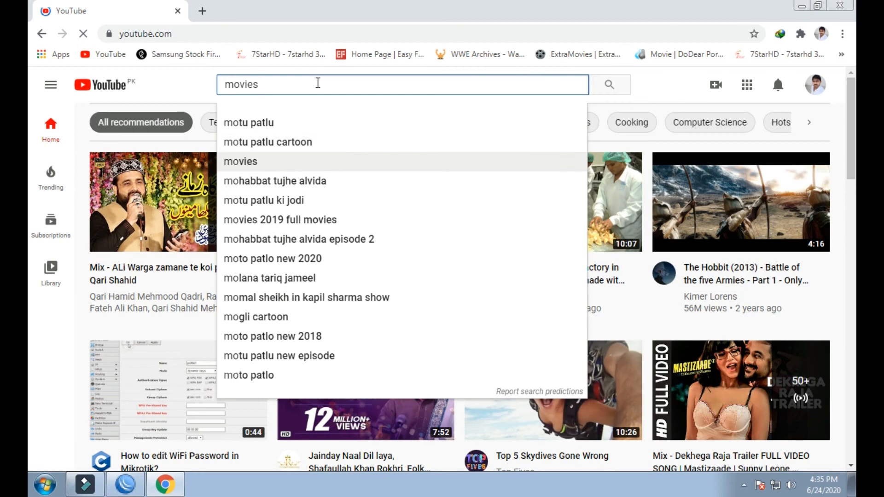
key("Return")
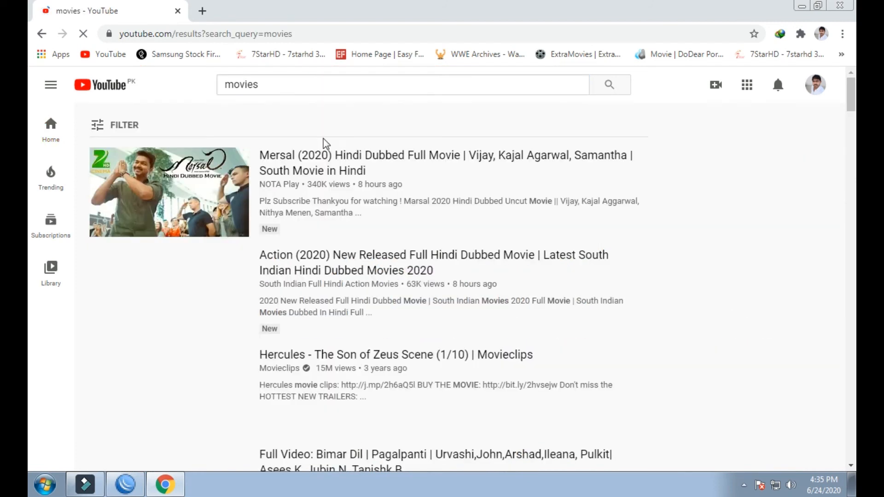
Open the Mersal (2020) Hindi Dubbed Full Movie video, start downloading it with Internet Download Manager and close the browser
left_click(305, 167)
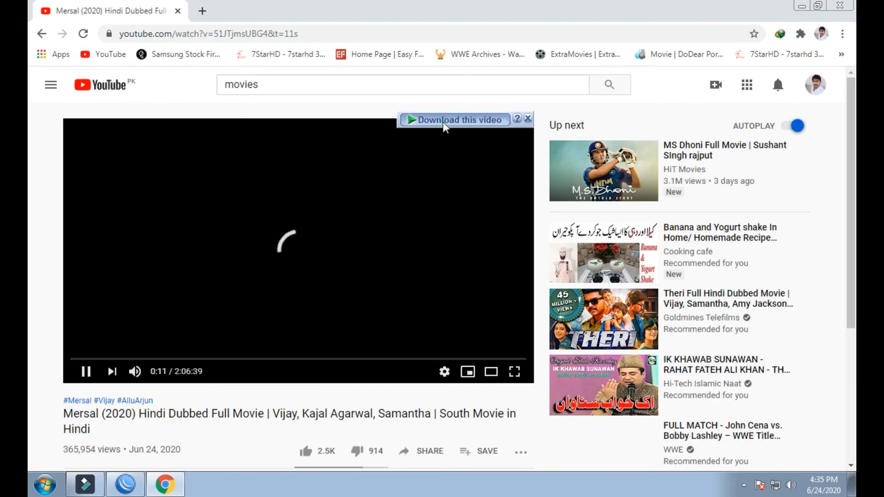
left_click(444, 122)
left_click(497, 166)
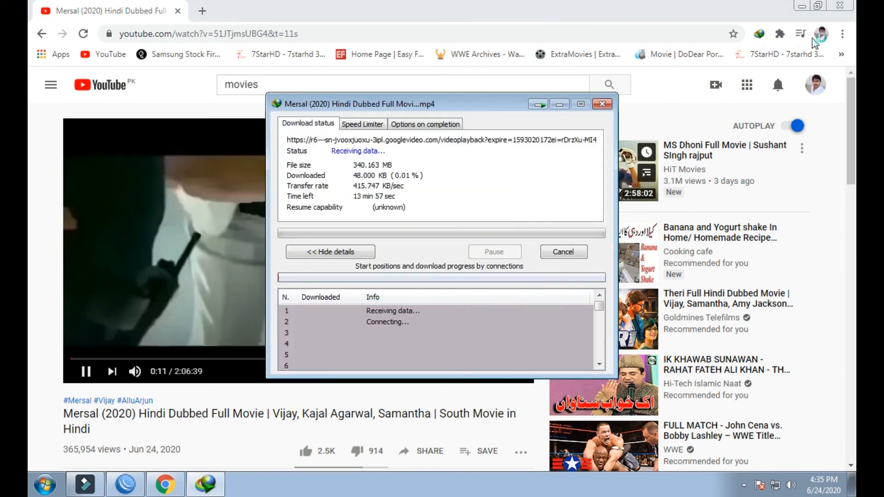
left_click(841, 5)
right_click(712, 138)
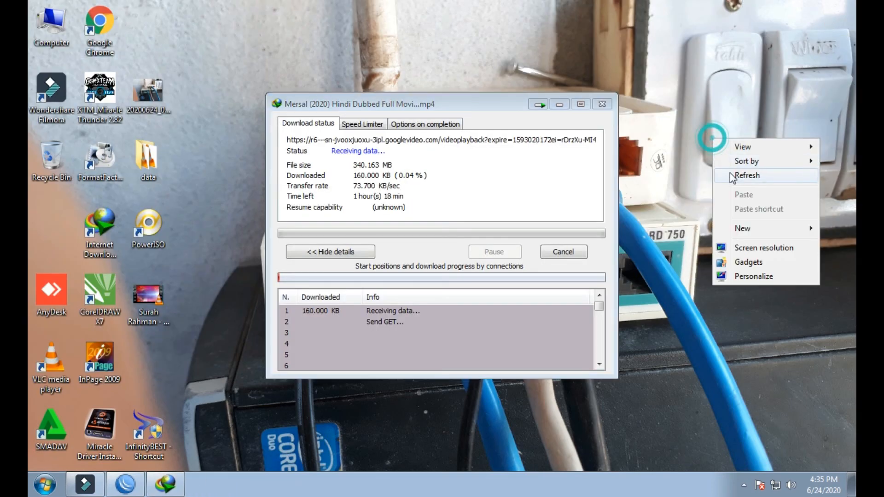
left_click(731, 178)
right_click(698, 149)
left_click(721, 186)
right_click(684, 157)
left_click(710, 192)
right_click(670, 164)
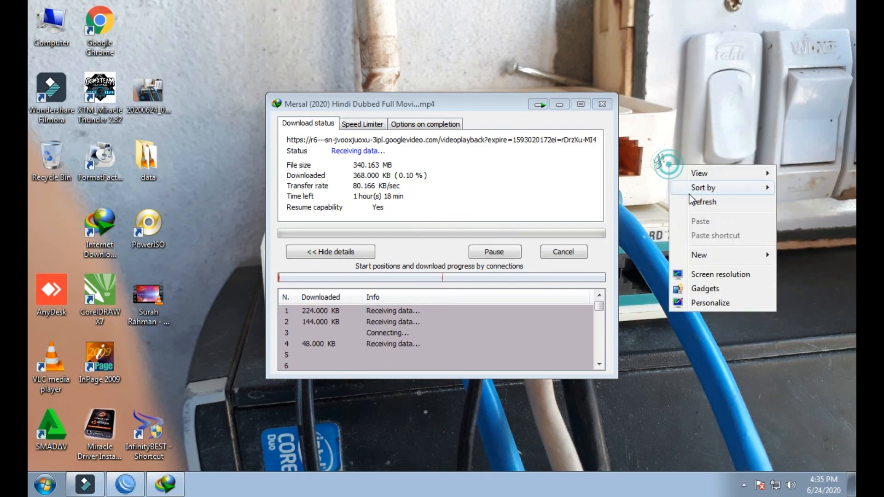
left_click(690, 199)
right_click(672, 177)
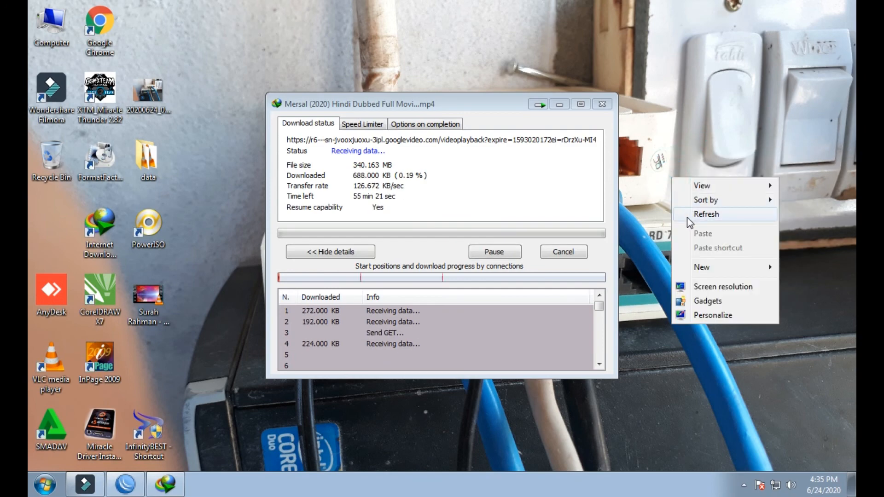
left_click(687, 218)
right_click(667, 189)
left_click(679, 220)
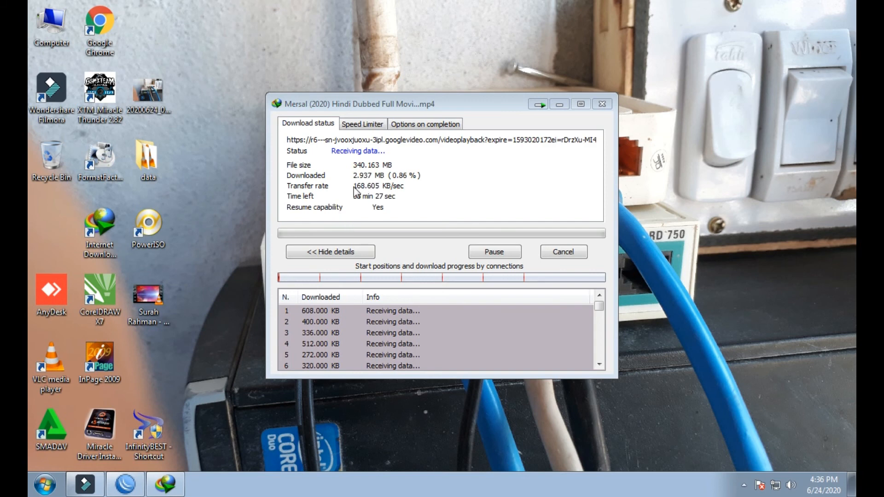
Switch to WinBox, check user 8's active PPP connection and reconnect the session to the router
left_click(136, 482)
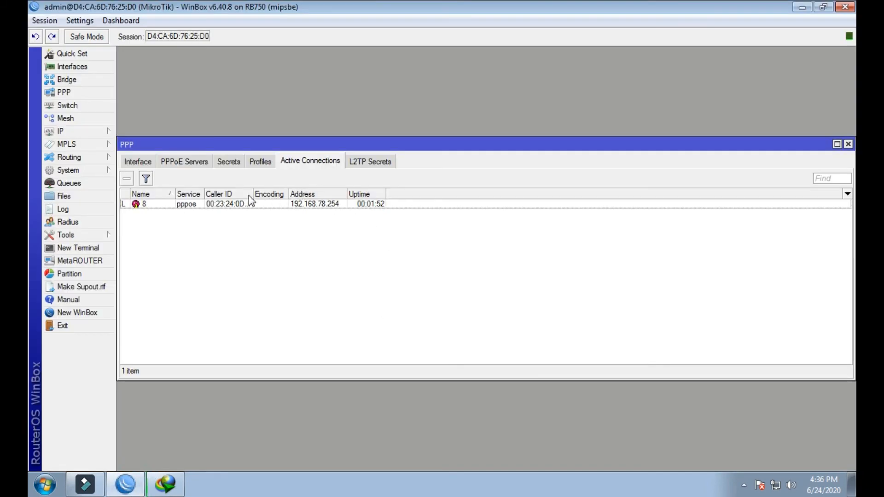
left_click(232, 208)
left_click(260, 165)
left_click(292, 165)
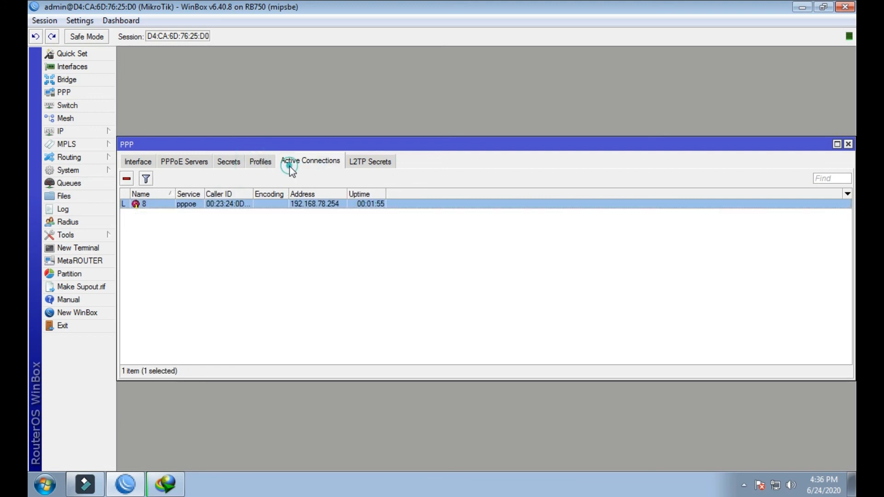
left_click(165, 484)
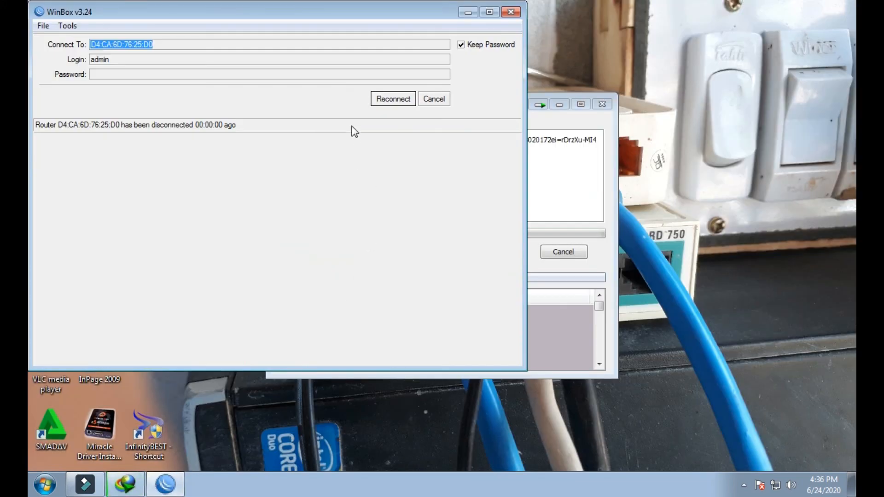
left_click(377, 100)
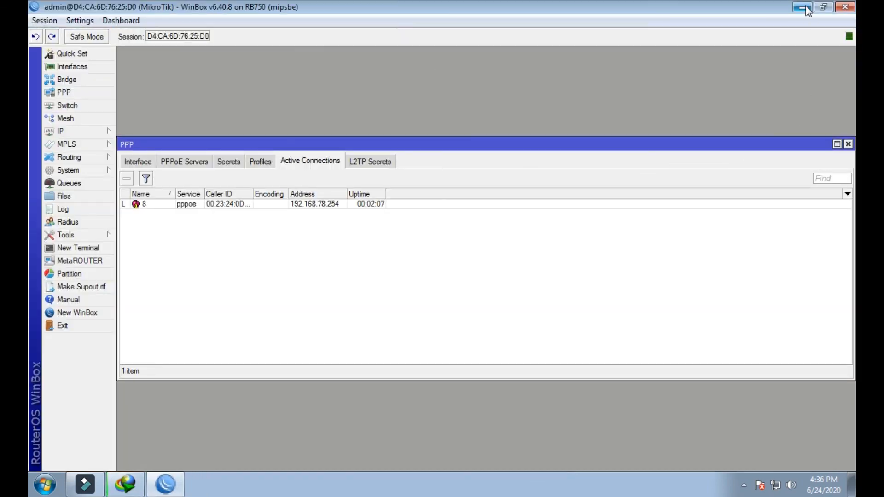
Minimize WinBox to check the movie download's transfer rate, and pause the download and close its window
left_click(803, 7)
left_click_drag(438, 101, 491, 79)
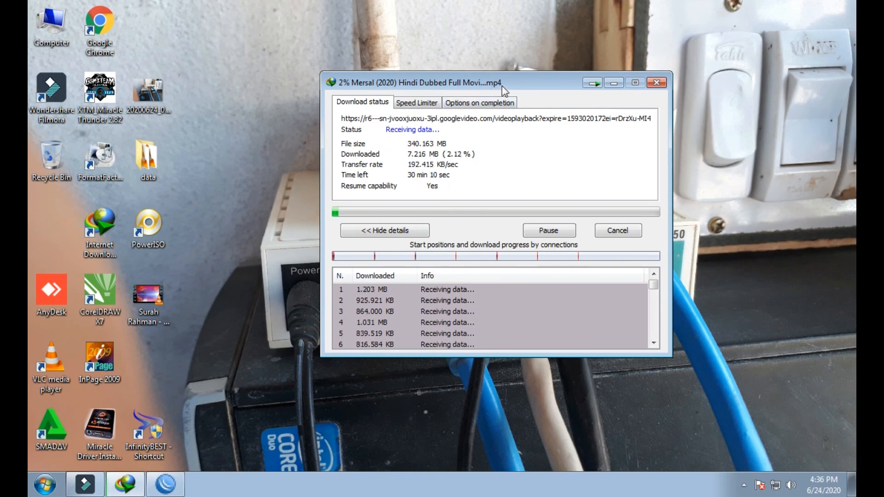
left_click_drag(504, 85, 424, 263)
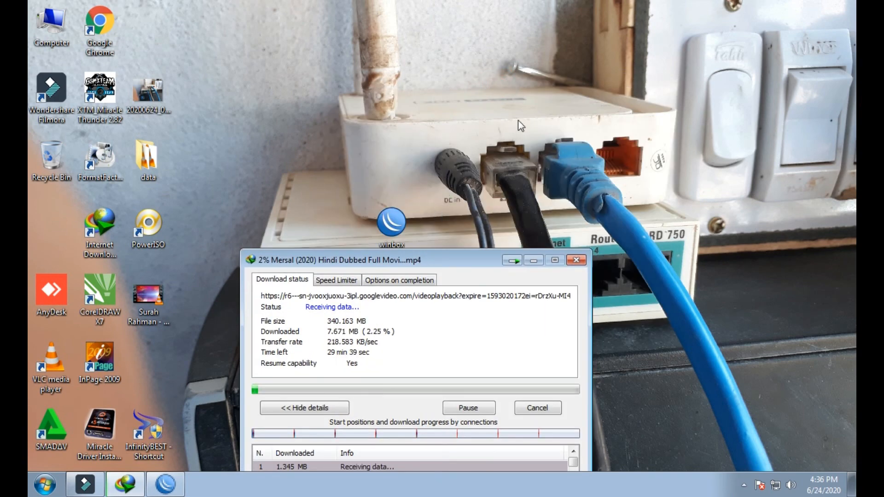
left_click_drag(412, 267, 435, 141)
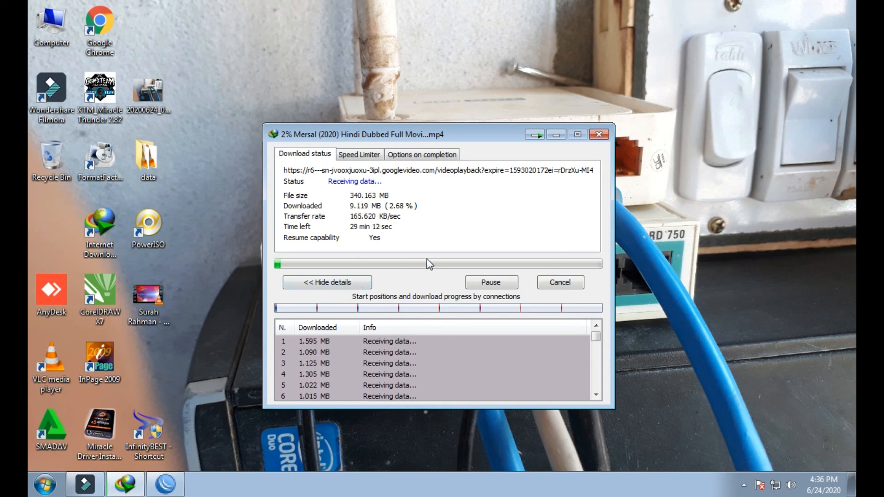
left_click(498, 283)
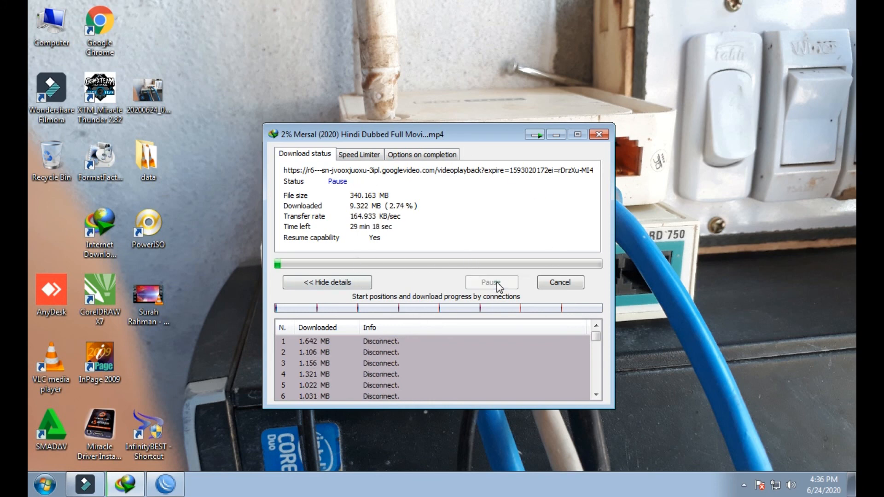
left_click(598, 135)
Return to WinBox, close the PPP window and exit the router session
left_click(125, 485)
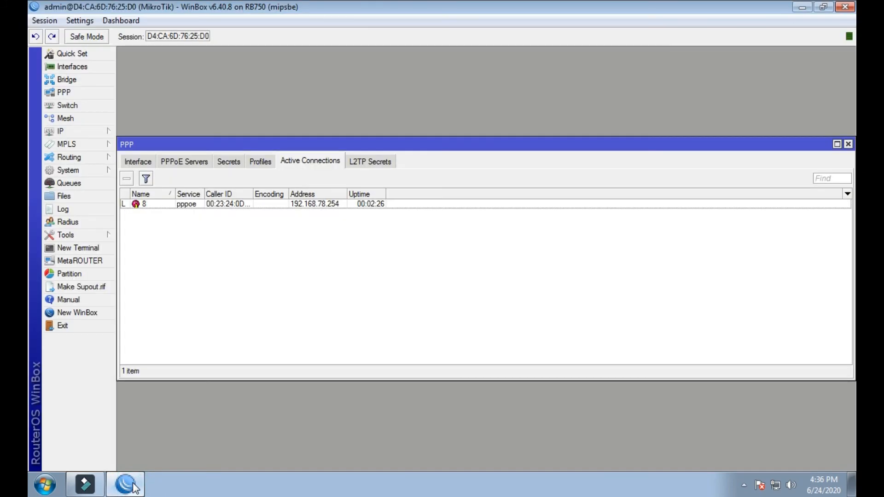
left_click(848, 145)
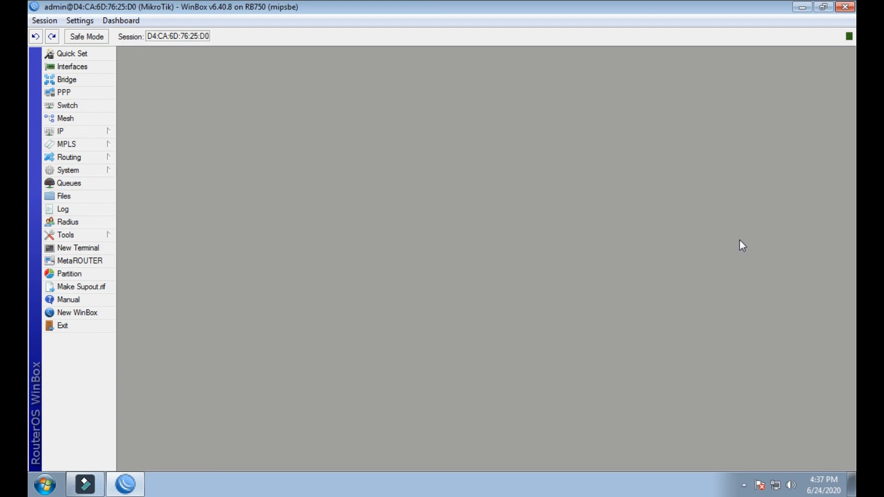
left_click(852, 6)
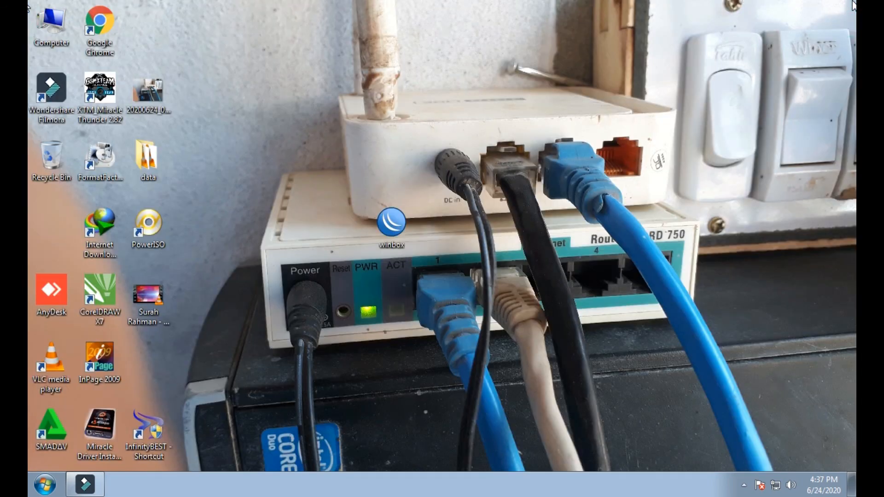